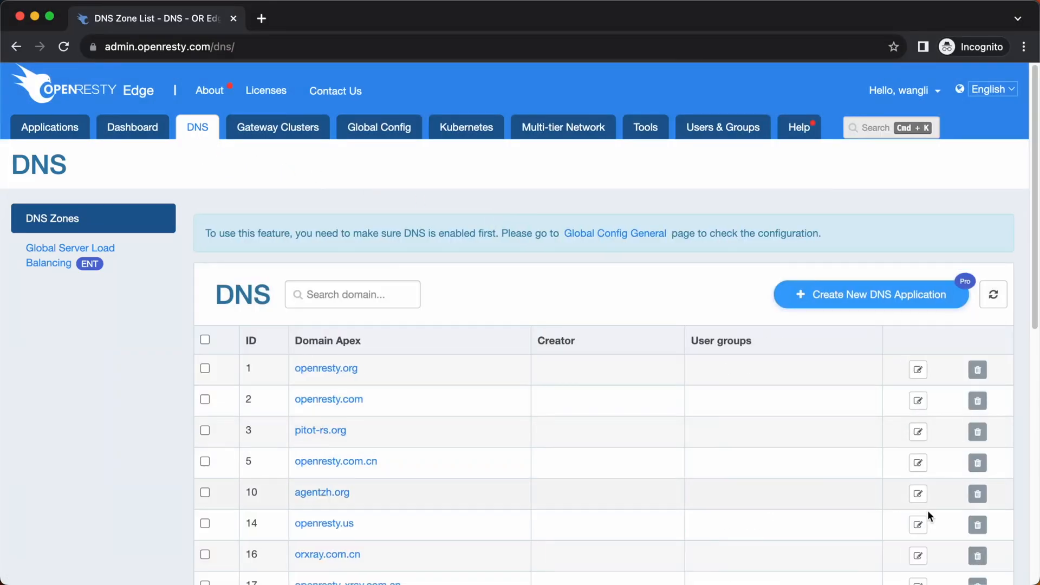
Step: Open the openresty.net zone from the second page of the DNS zone list
scroll(1000, 531, down, 10)
click(935, 519)
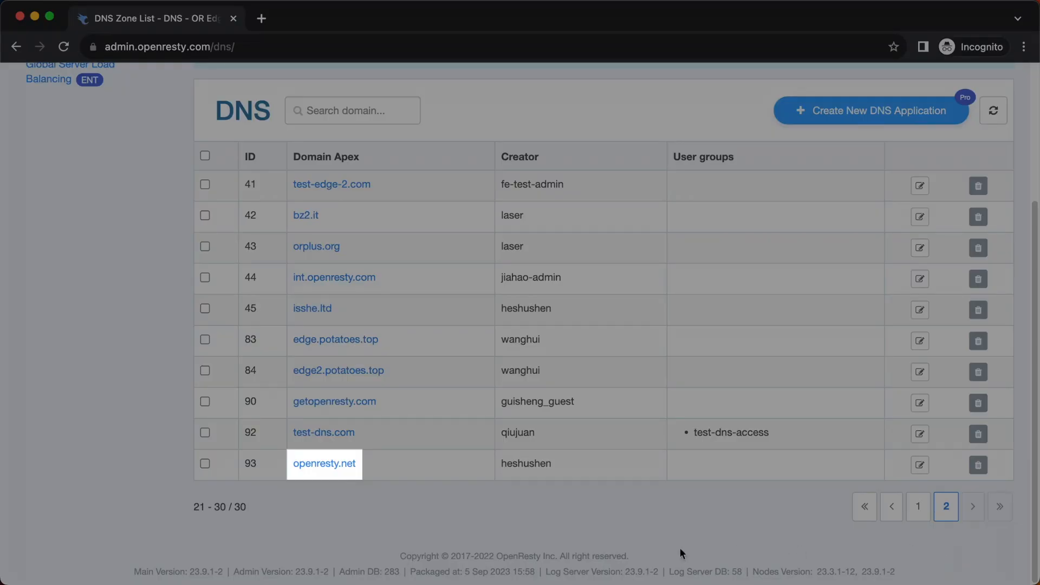
click(325, 464)
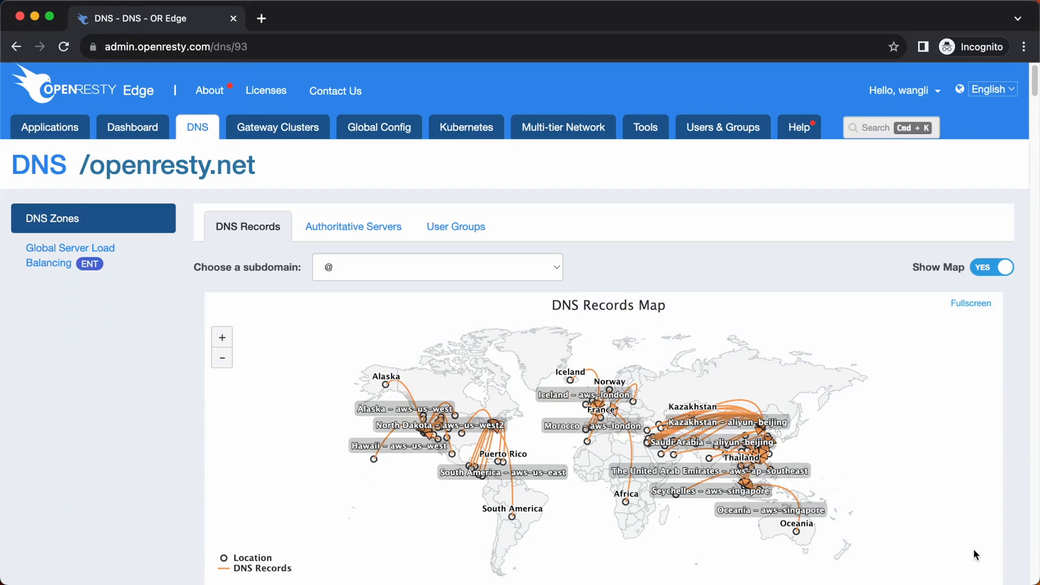
Step: Display the DNS records map for the el-error-page subdomain
scroll(973, 550, down, 3)
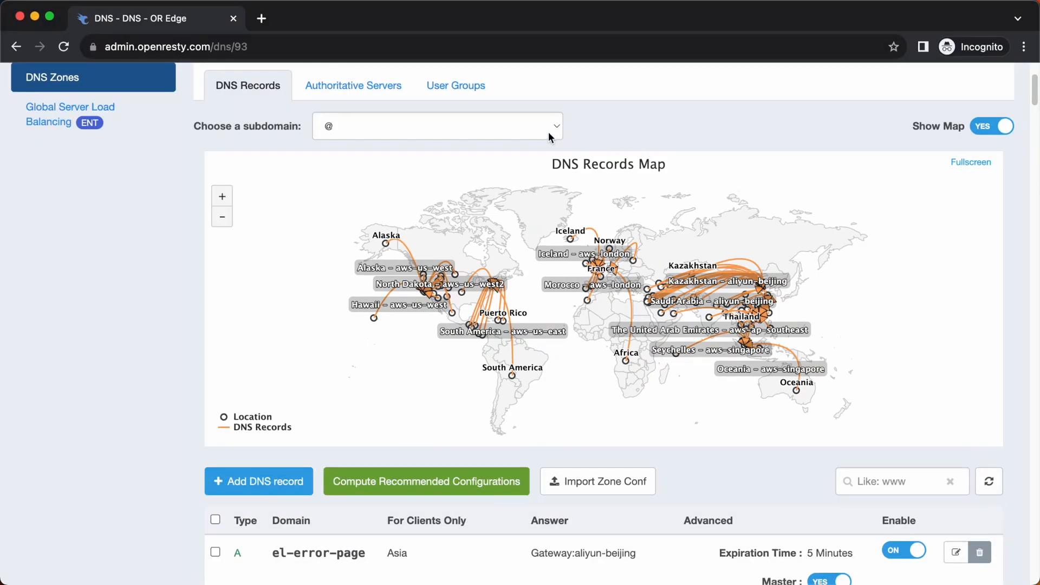
click(548, 132)
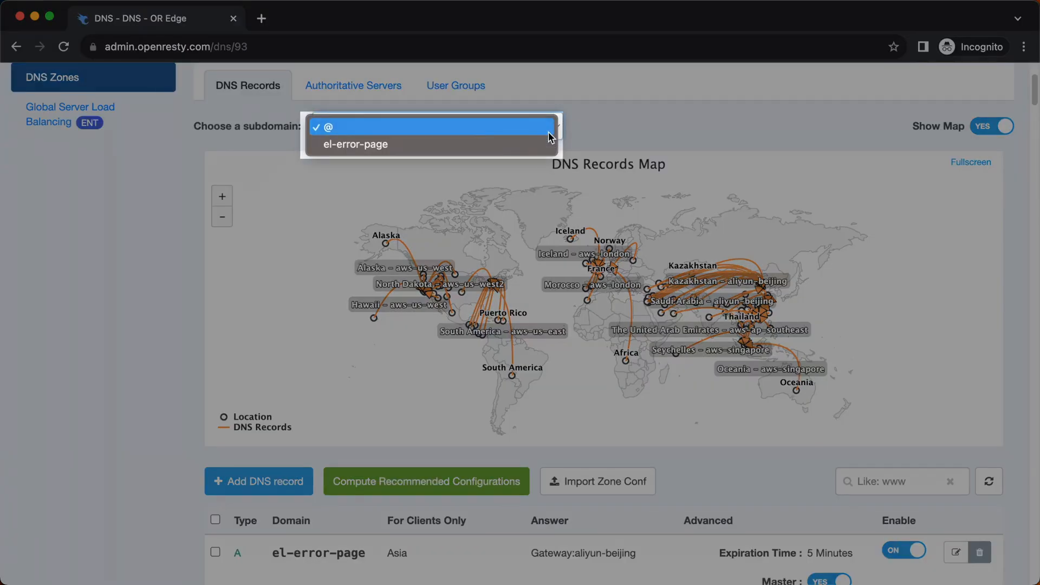
key(Return)
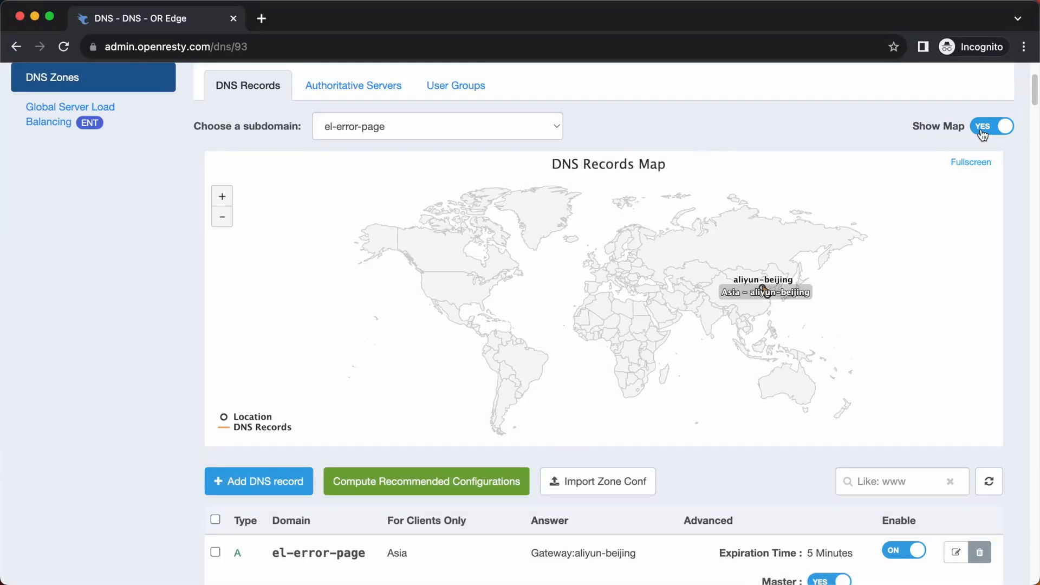
Step: Hide the DNS records map and look over the zone's record list
click(979, 130)
scroll(1018, 255, down, 1)
scroll(1018, 255, down, 2)
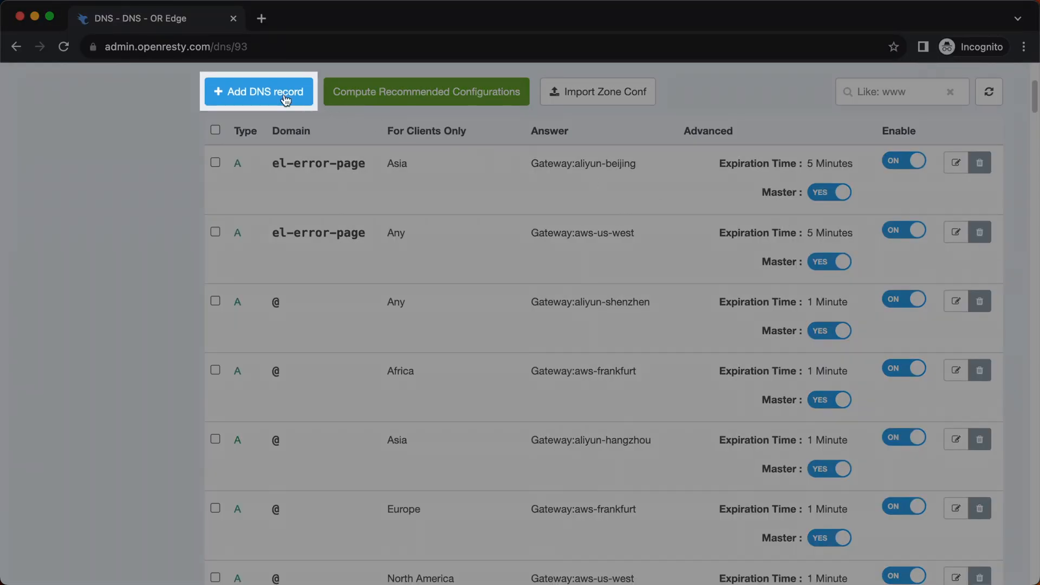
Step: Start a new DNS record of type A for the subdomain blog
click(281, 96)
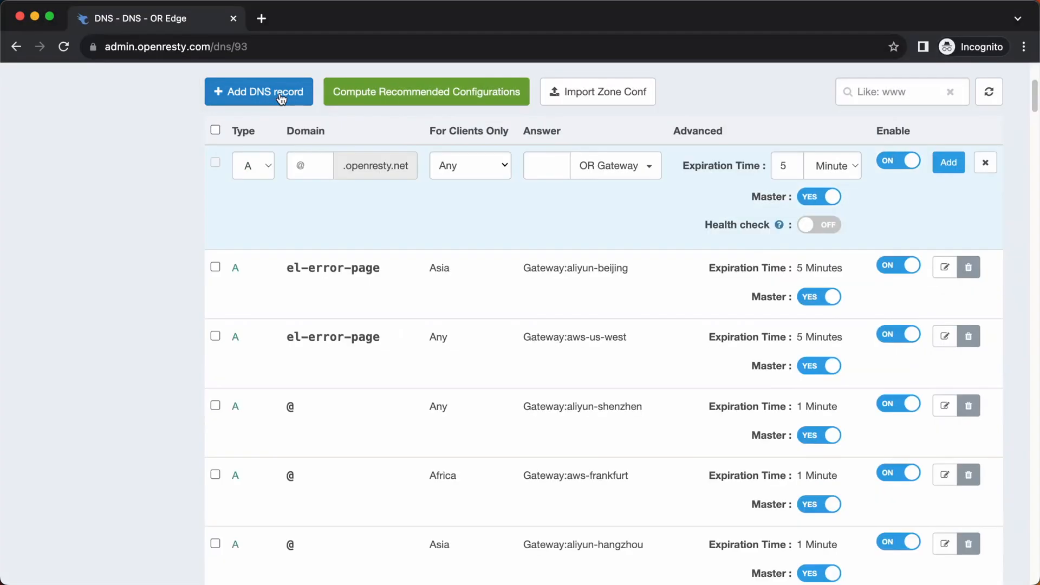
click(268, 172)
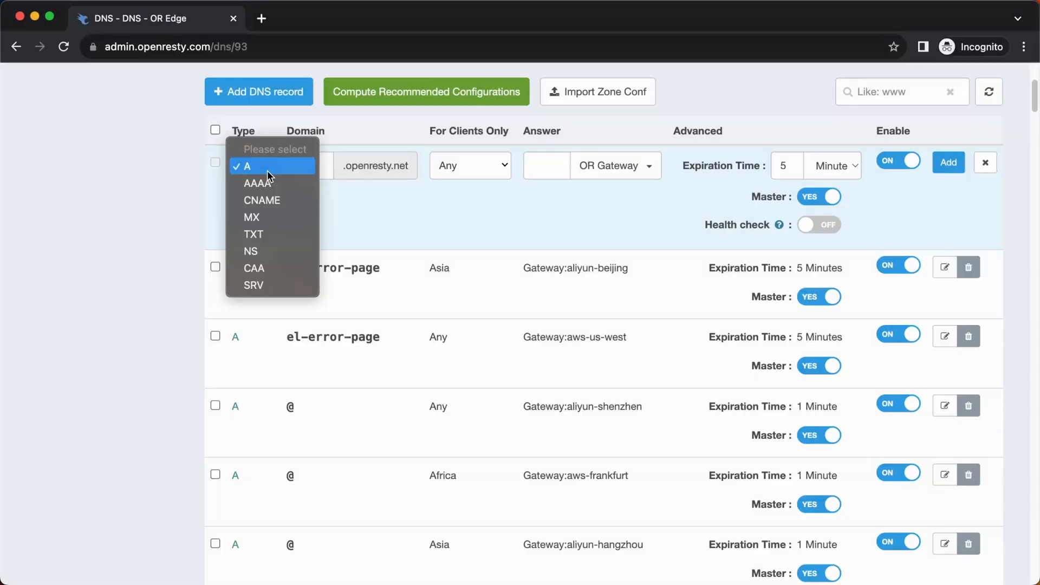
click(357, 227)
click(306, 171)
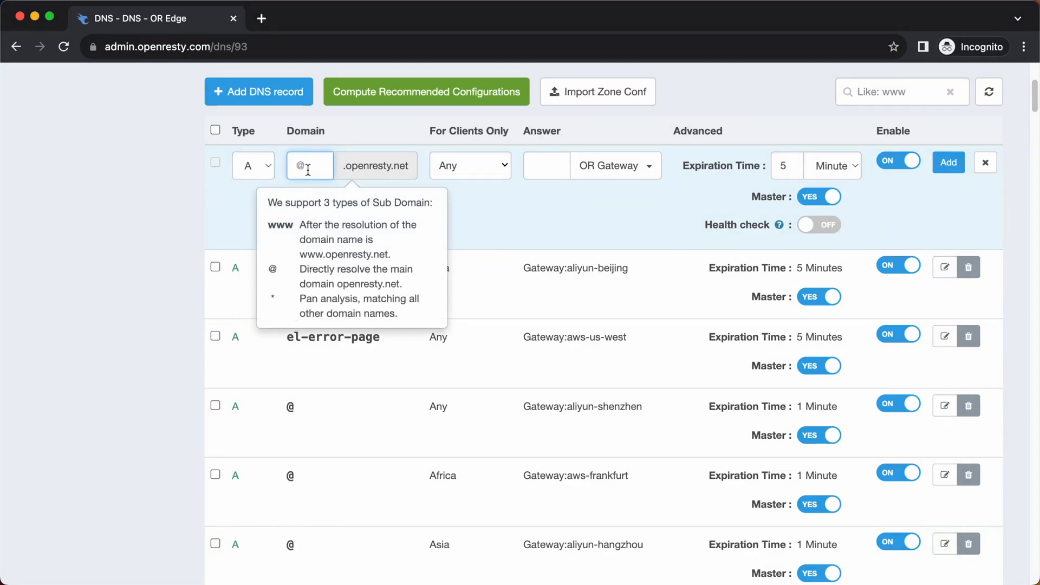
text(blog)
Step: Restrict the new blog record to the client CIDR 192.168.1.1/24
click(505, 171)
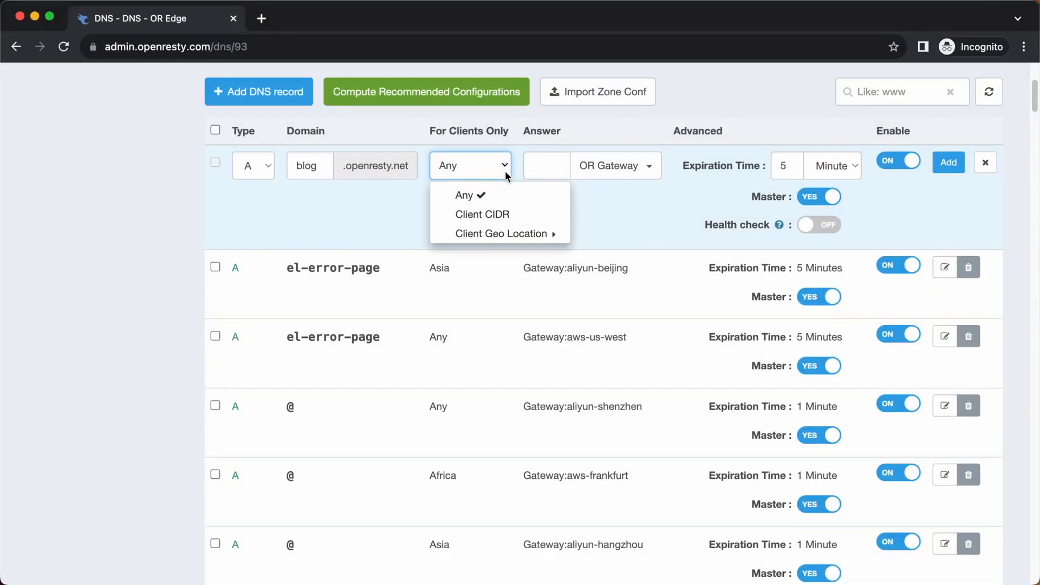
click(493, 218)
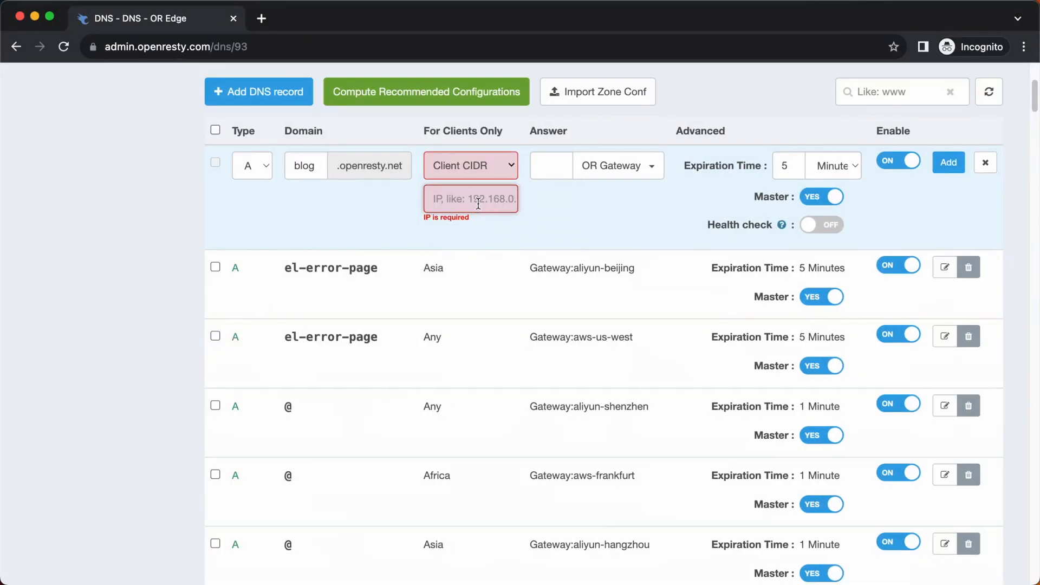
text(192.168.1.1/24)
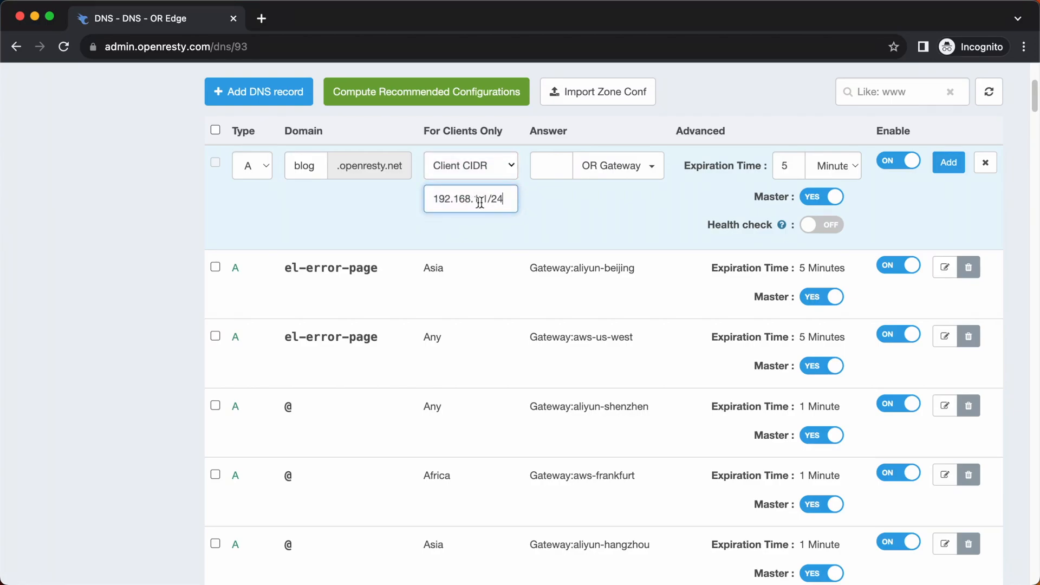
Step: Restrict the new blog record to clients with the geo location Singapore
click(514, 172)
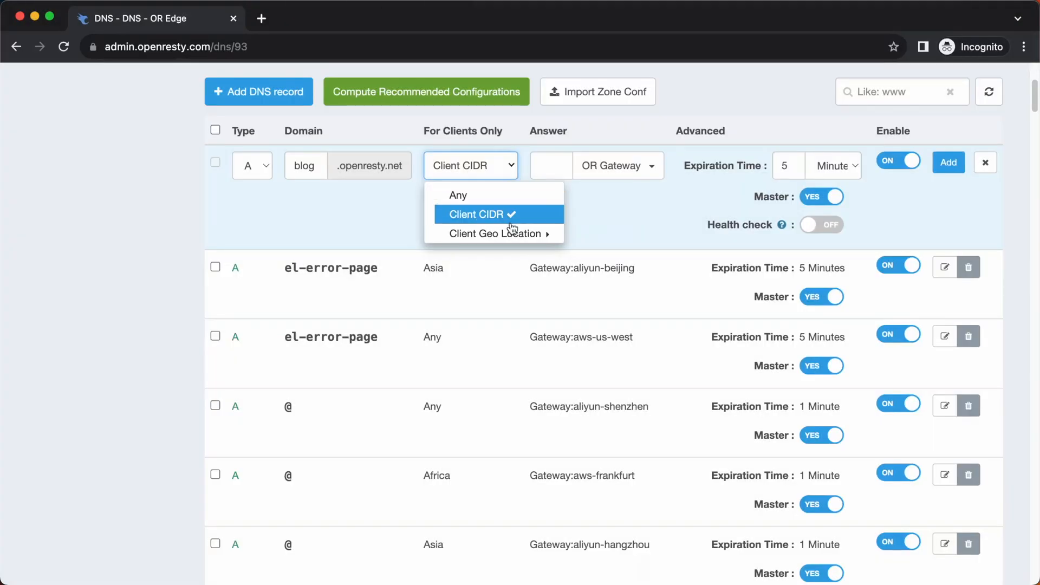
mouse_move(512, 237)
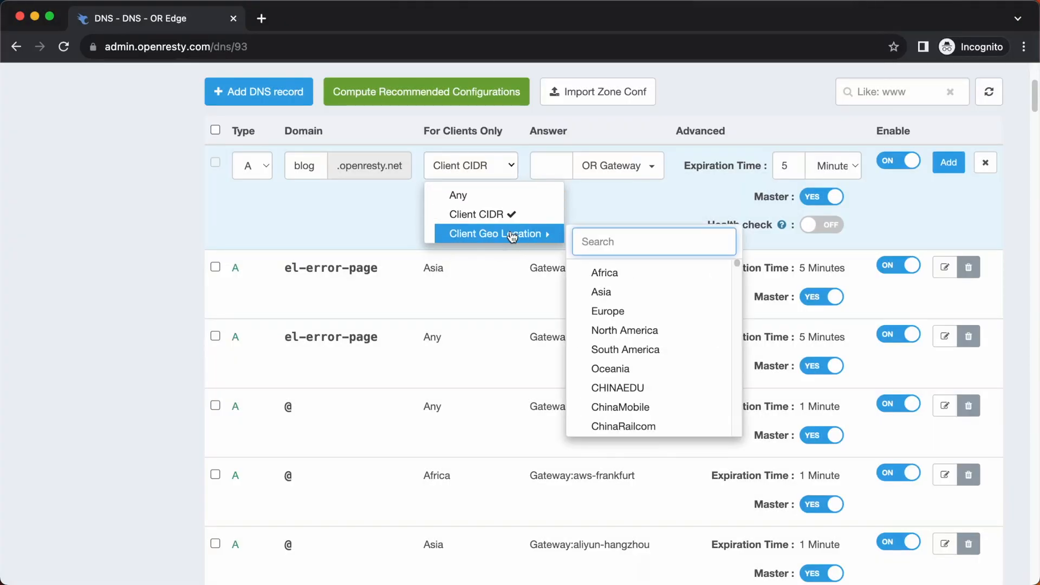
text(s)
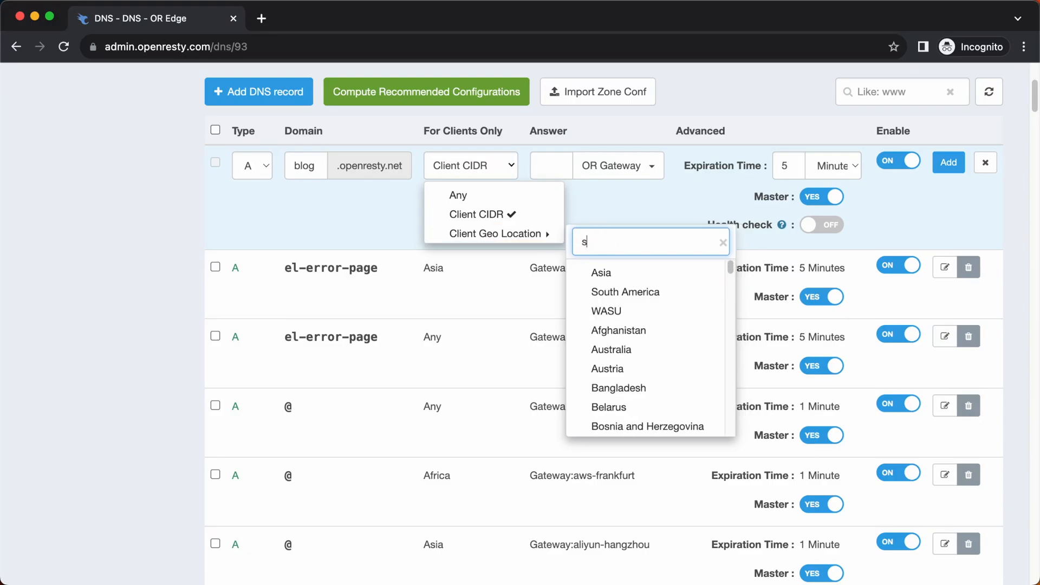
text(in)
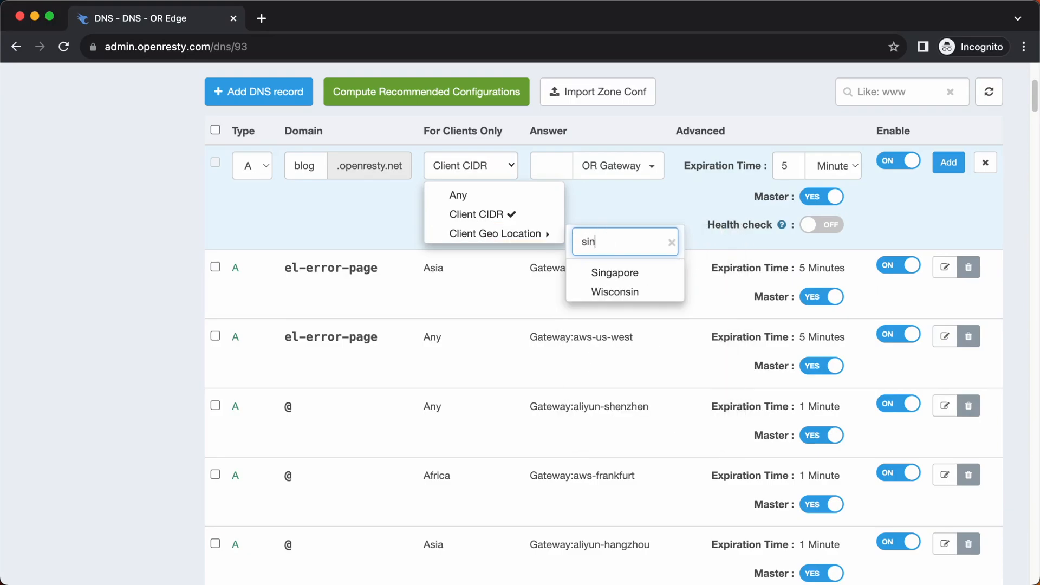
click(628, 276)
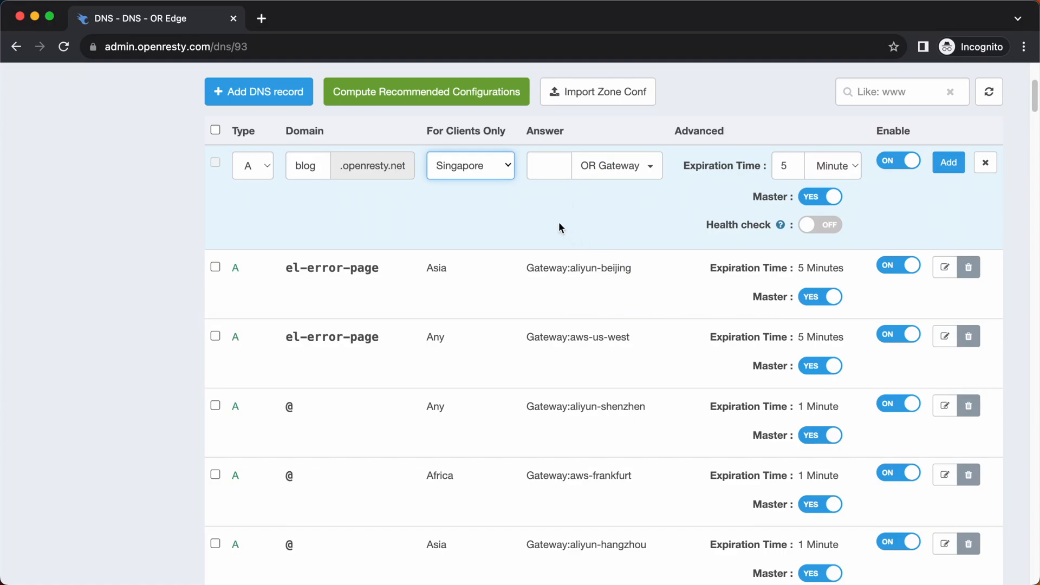
Step: Let the blog record serve any client through the aws-london gateway, with its expiration time in minutes
click(510, 170)
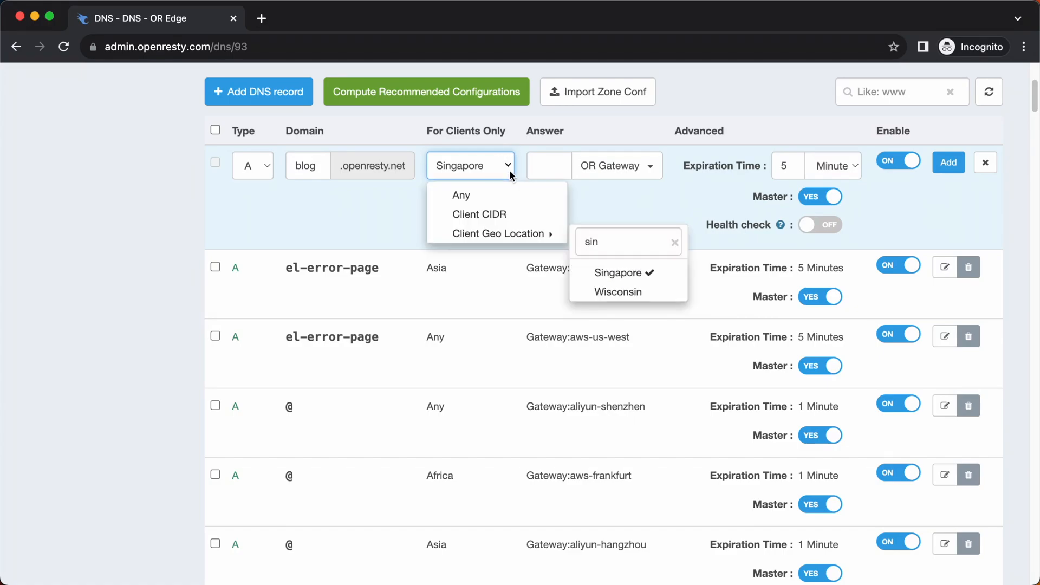
click(493, 195)
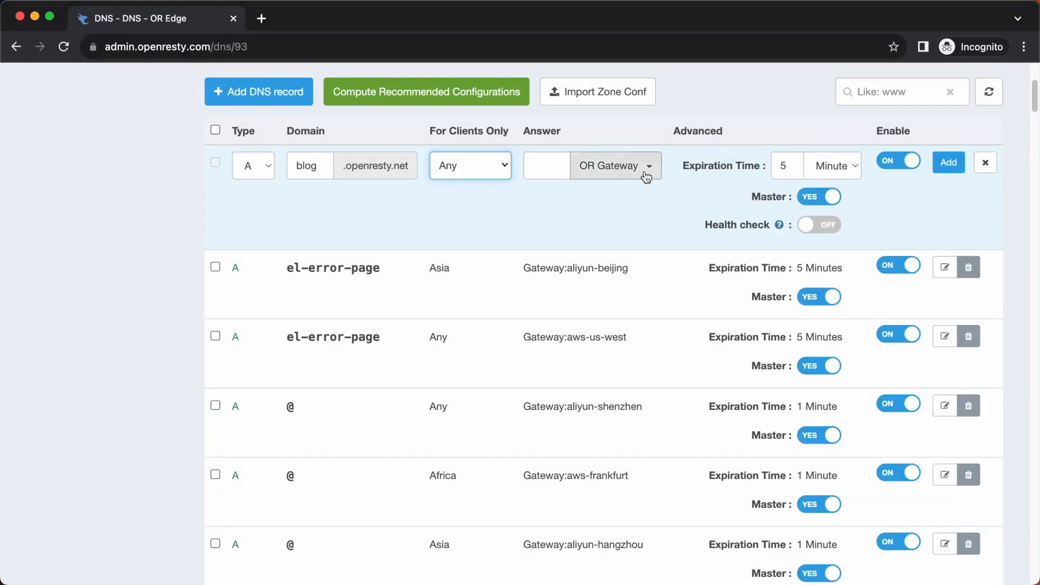
click(646, 167)
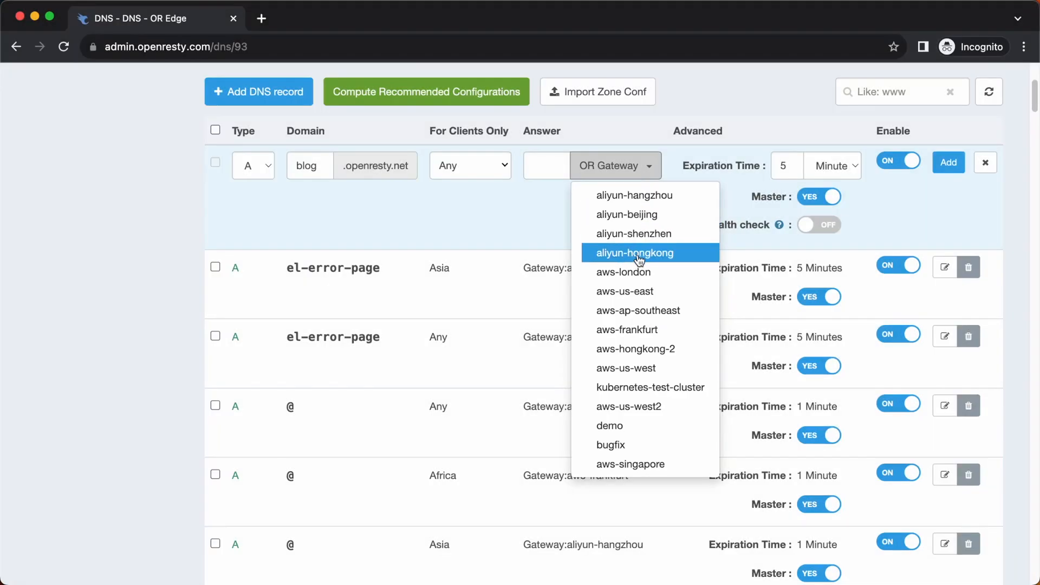
click(641, 272)
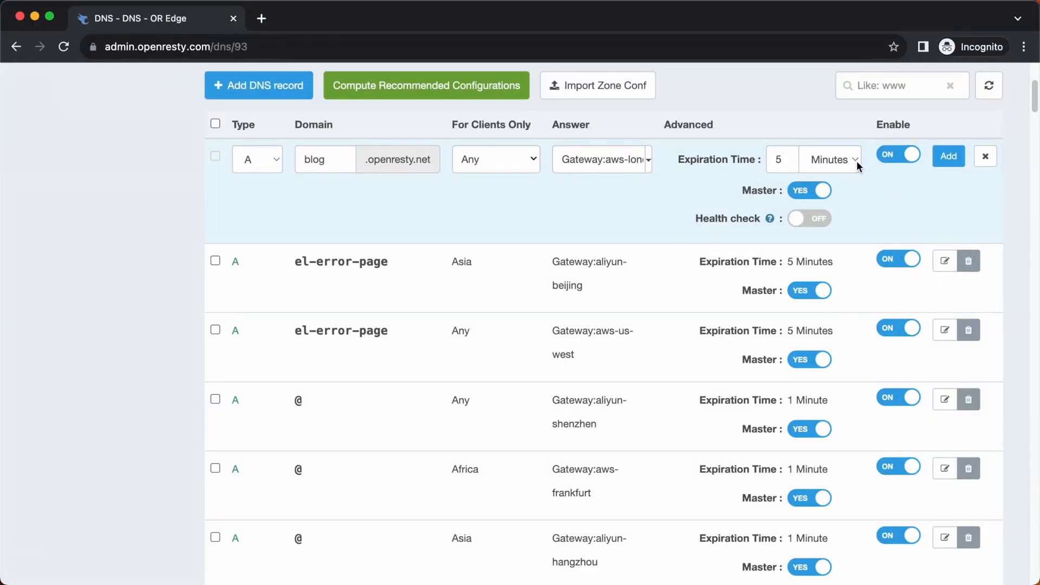
click(857, 165)
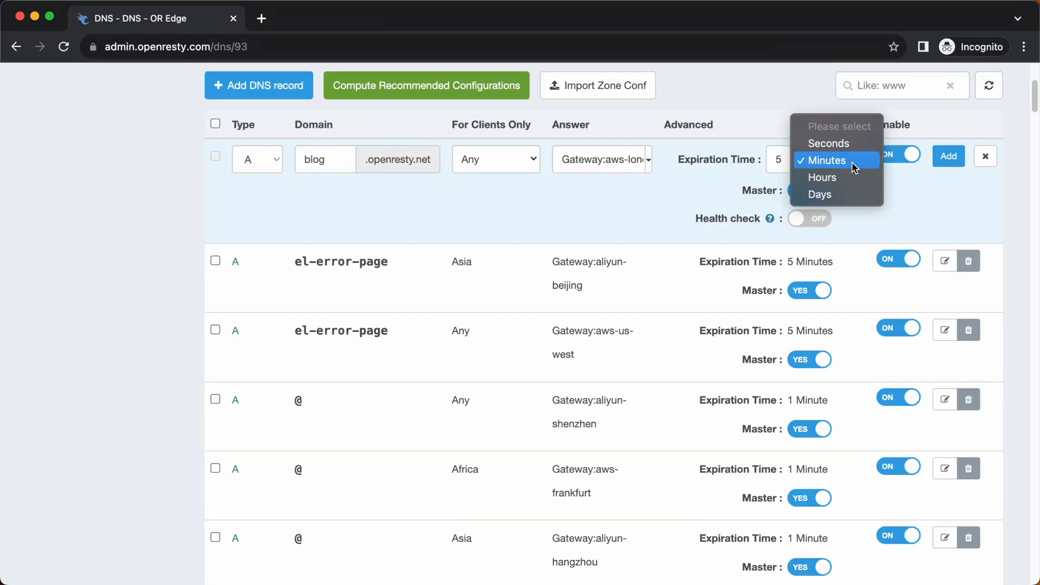
click(851, 161)
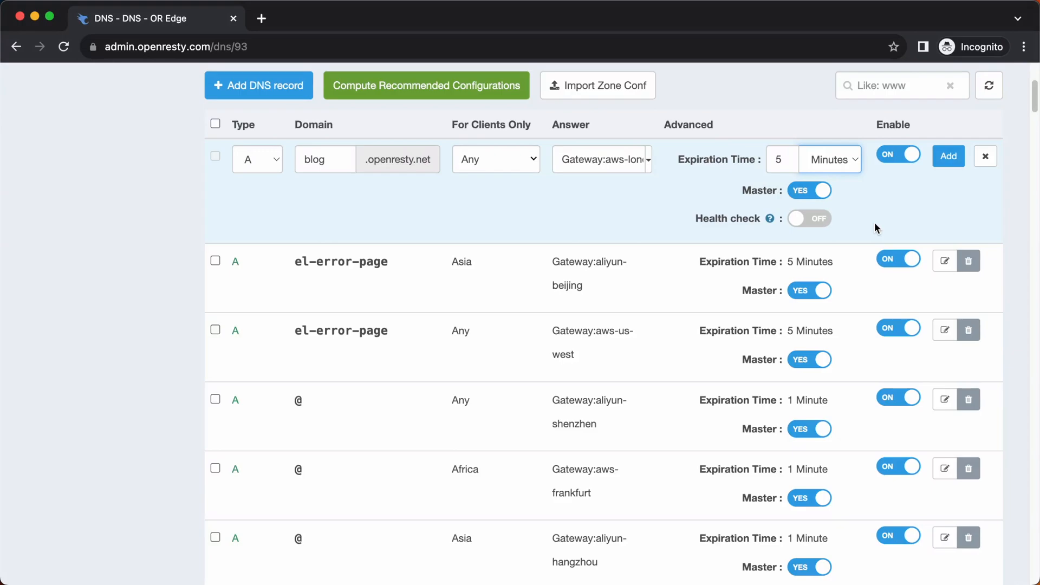
Step: Try the blog record's Master and Health check switches, returning Master to yes and Health check to off
click(821, 193)
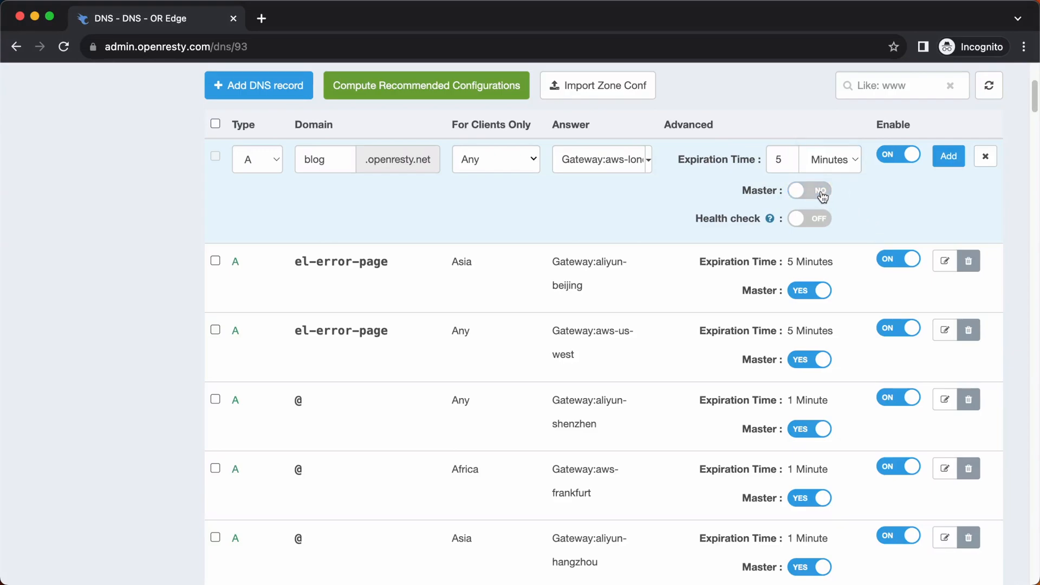
click(821, 194)
click(822, 218)
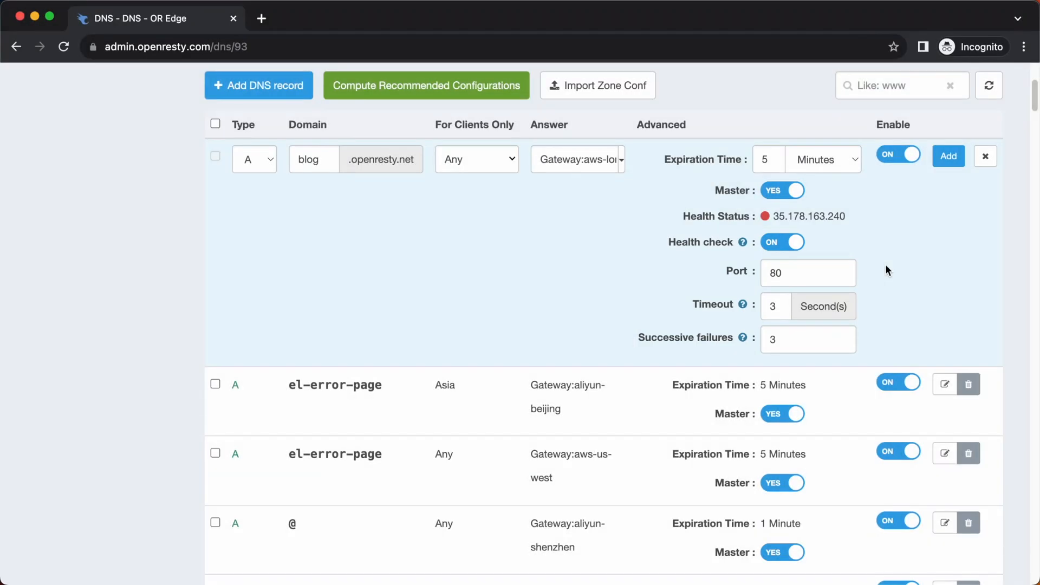
click(798, 244)
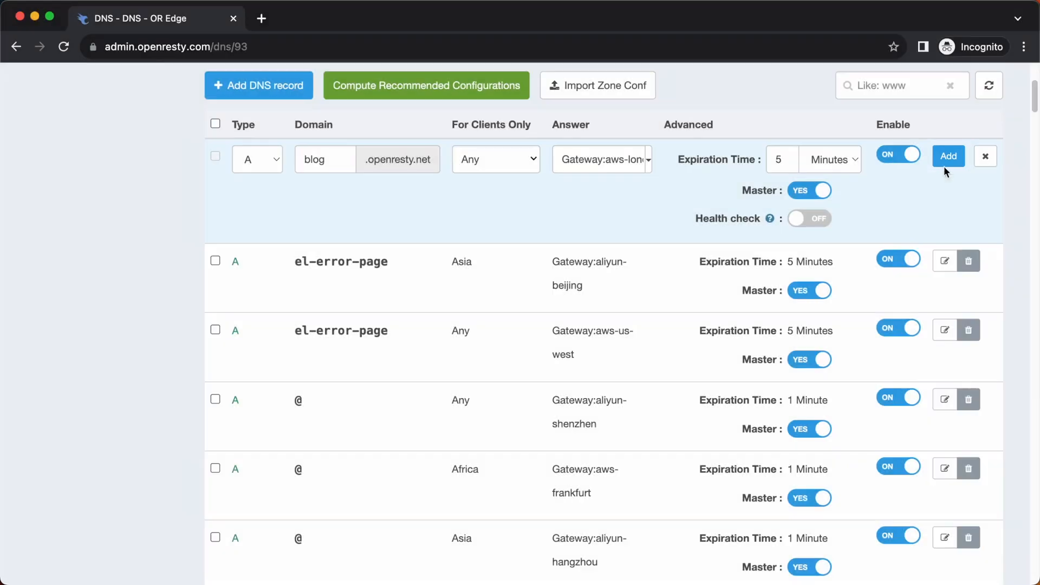
Step: Add the configured blog record to the openresty.net zone
click(948, 157)
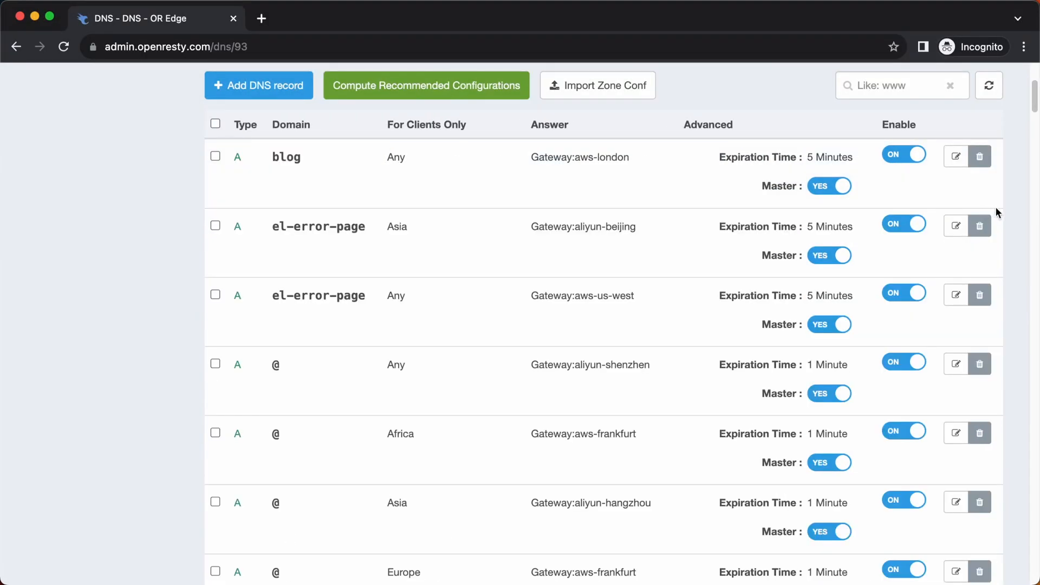
Step: Look up the server IP address of the aws-london cluster in the gateway clusters list
scroll(1002, 208, up, 4)
scroll(1003, 214, up, 3)
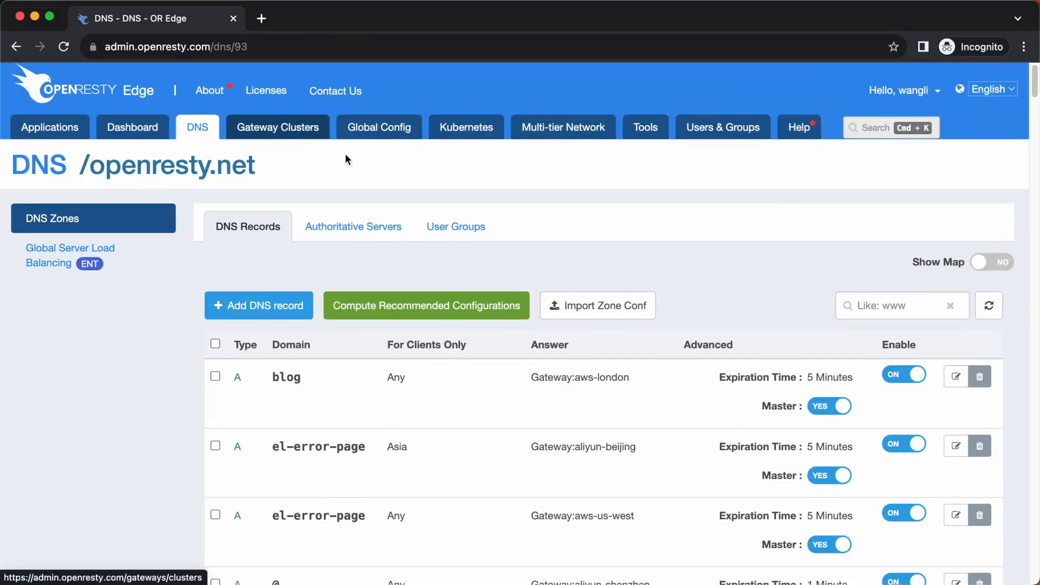
click(304, 132)
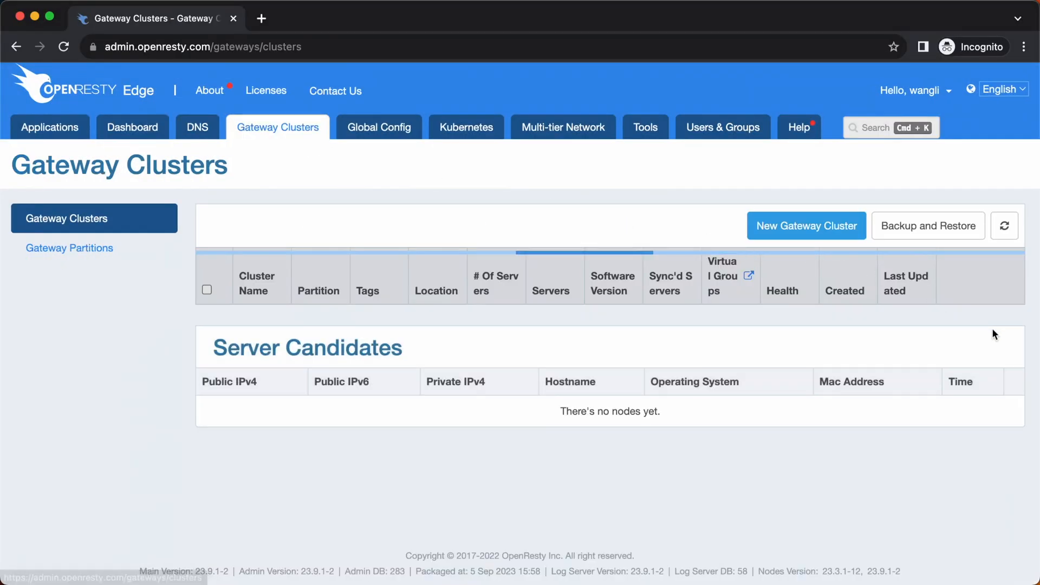
scroll(1008, 362, down, 6)
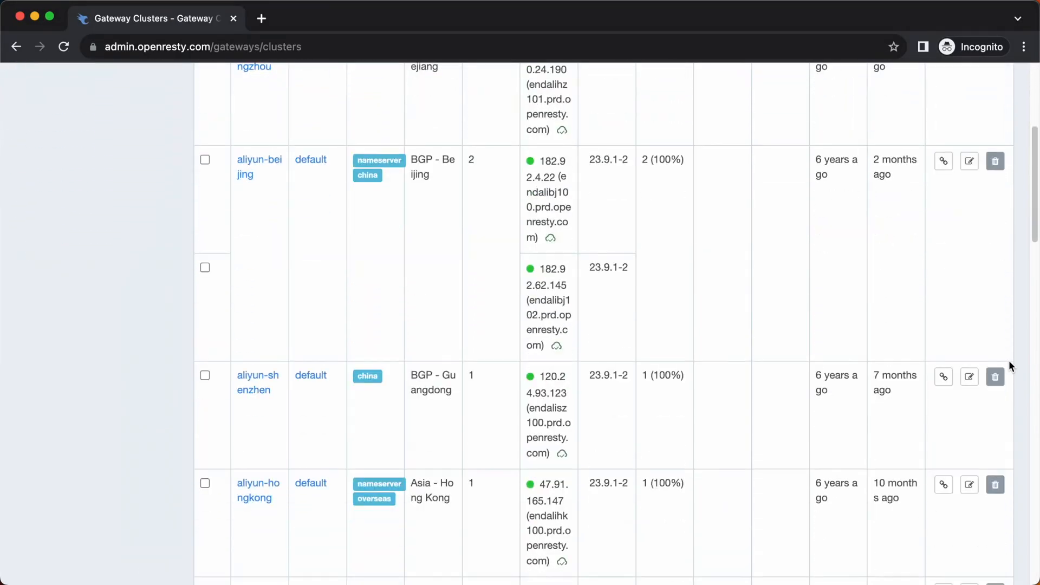
scroll(1009, 362, down, 4)
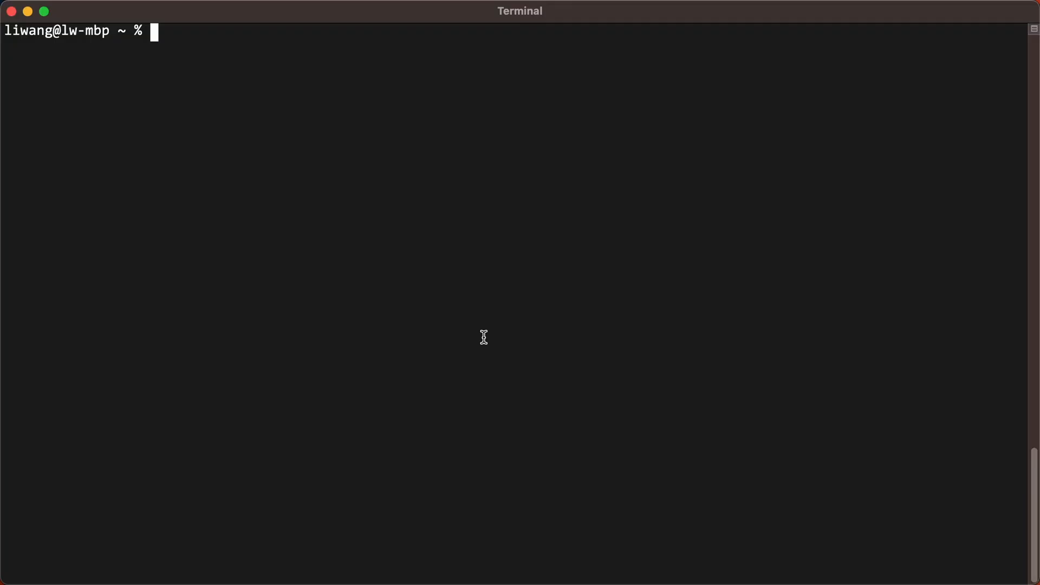
Step: Switch to Terminal and run dig blog.openresty.net to check the record's resolution
text(dig blog)
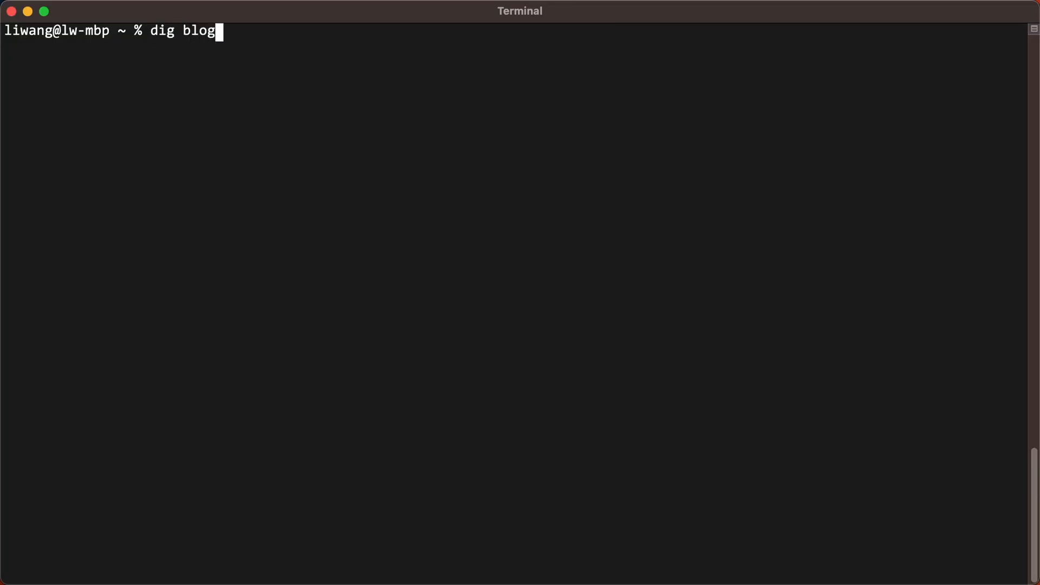
text(.openresty.ne)
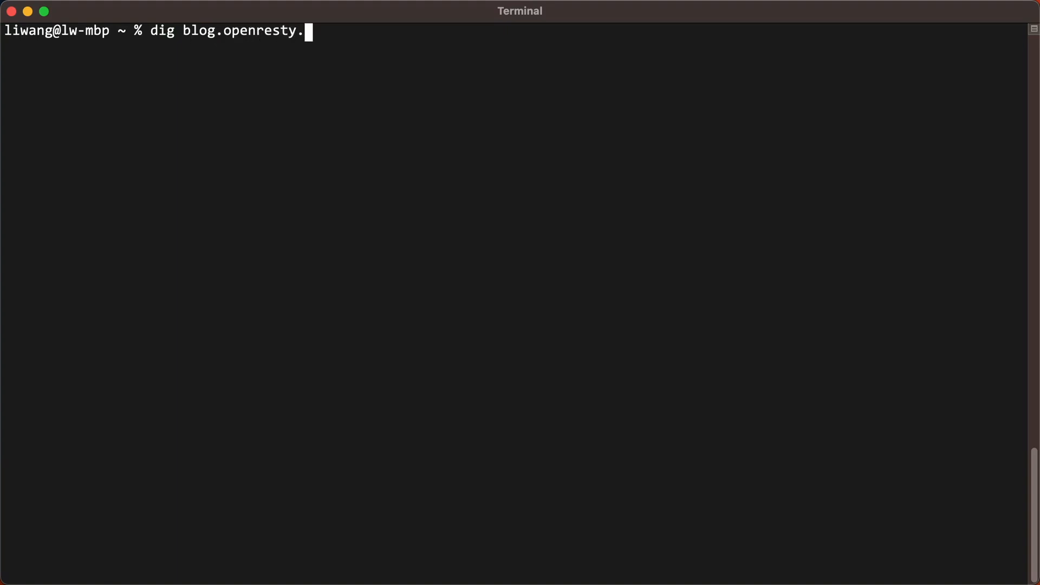
text(t)
key(Return)
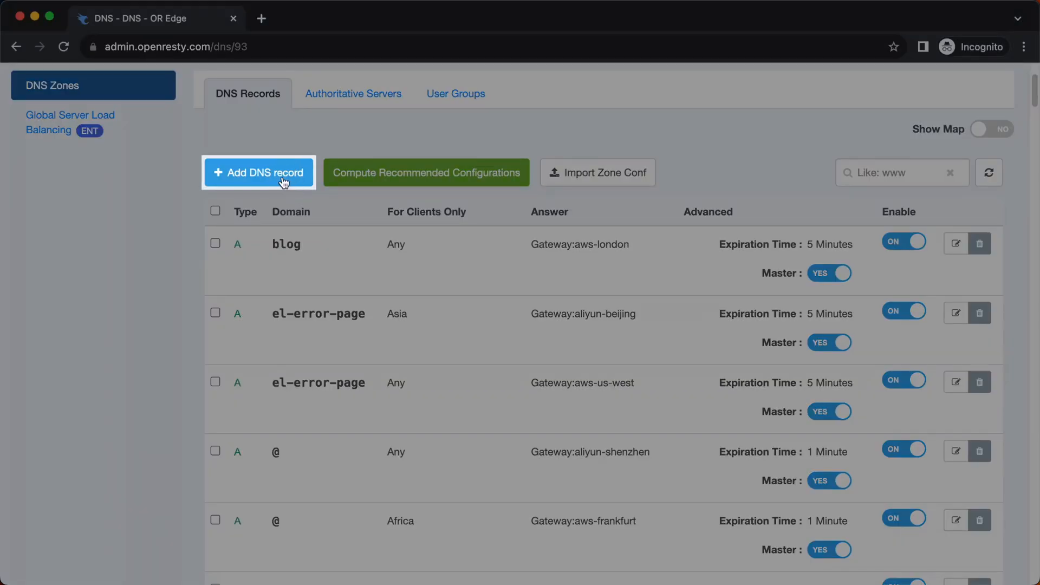
Step: Add a second A record for blog to the openresty.net zone, answering with the aws-us-east gateway
click(284, 181)
click(318, 247)
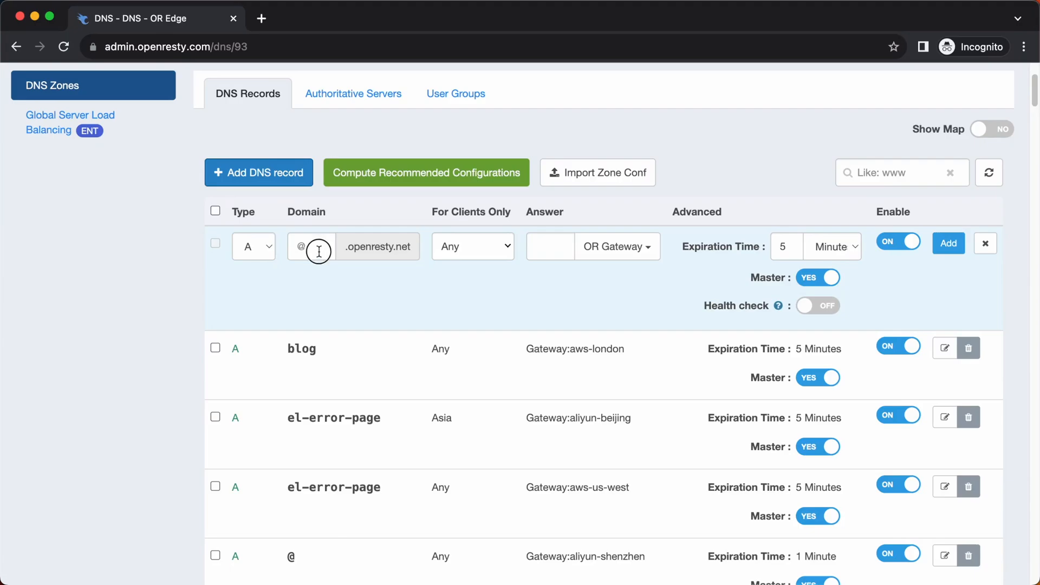
text(blog)
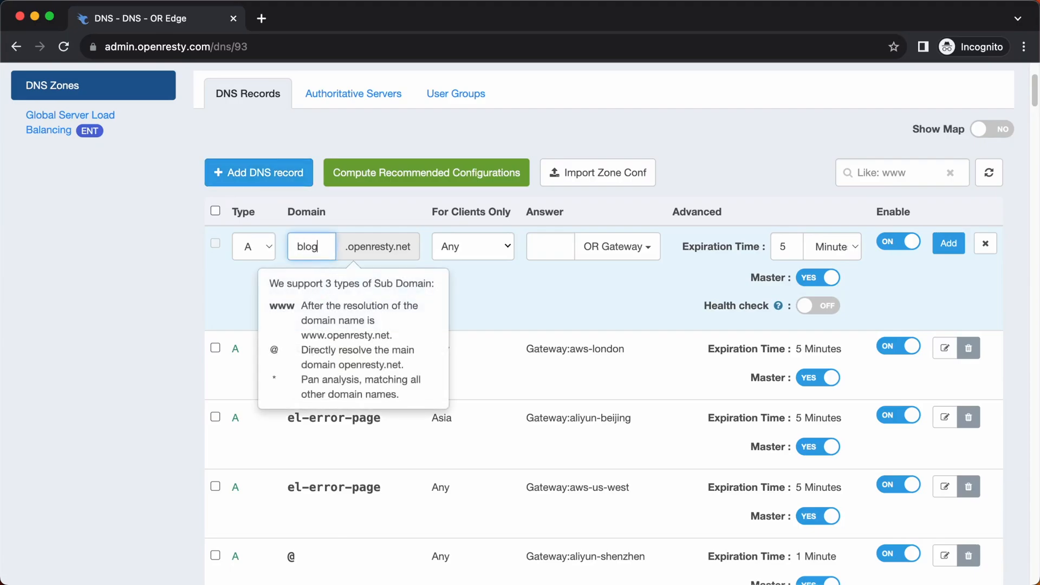
click(516, 297)
click(647, 252)
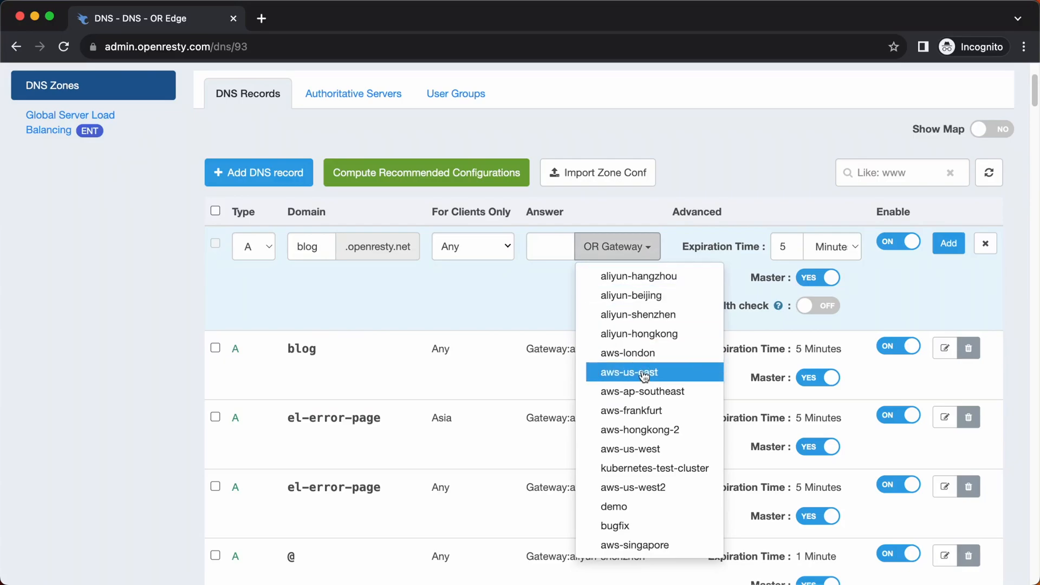
click(644, 373)
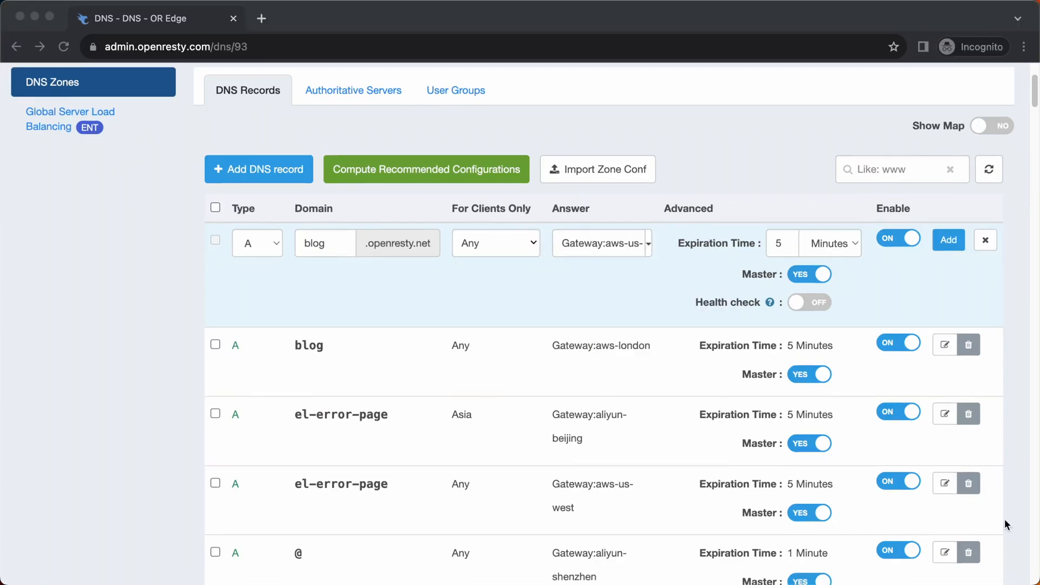
click(950, 243)
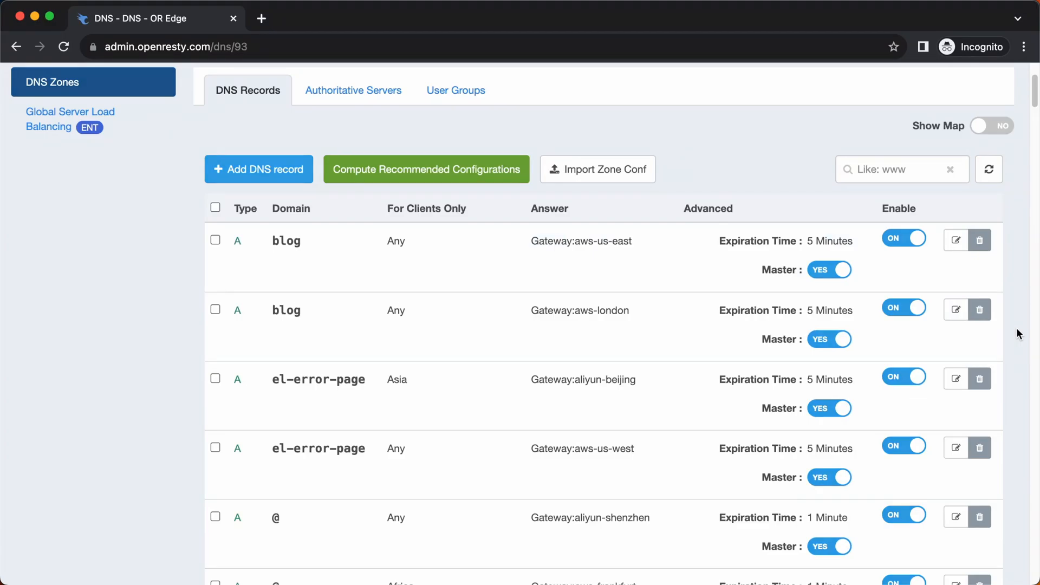
Step: Look up the server IP address of the aws-us-east cluster in the gateway clusters list
scroll(1018, 333, up, 5)
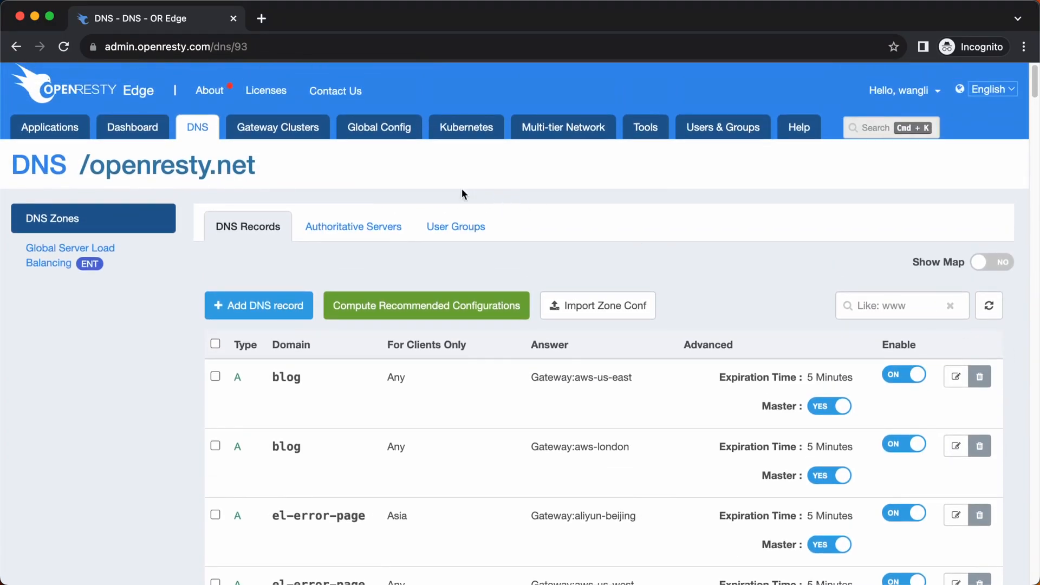
click(312, 139)
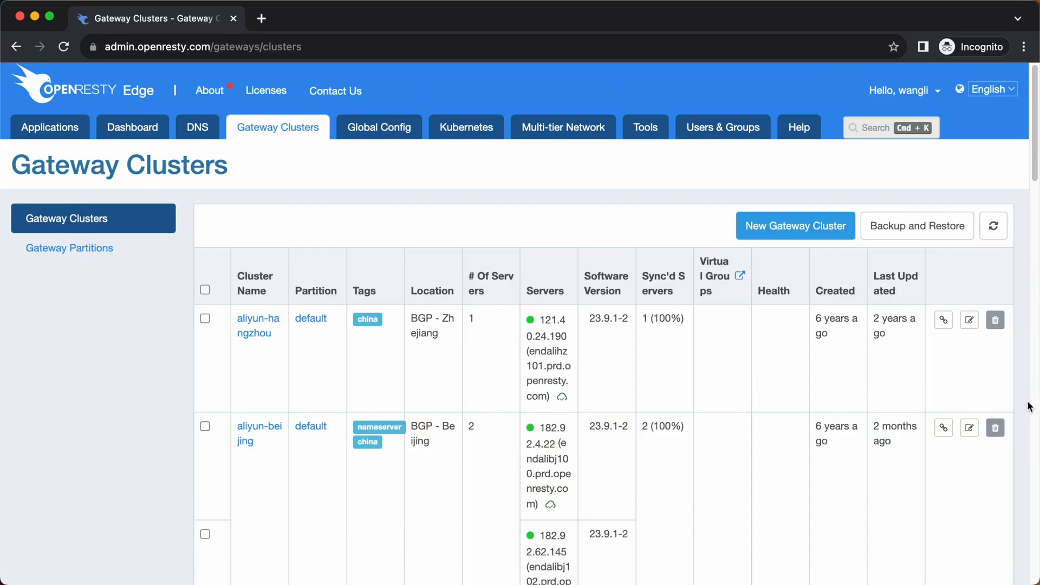
scroll(1029, 405, down, 15)
scroll(1028, 406, down, 5)
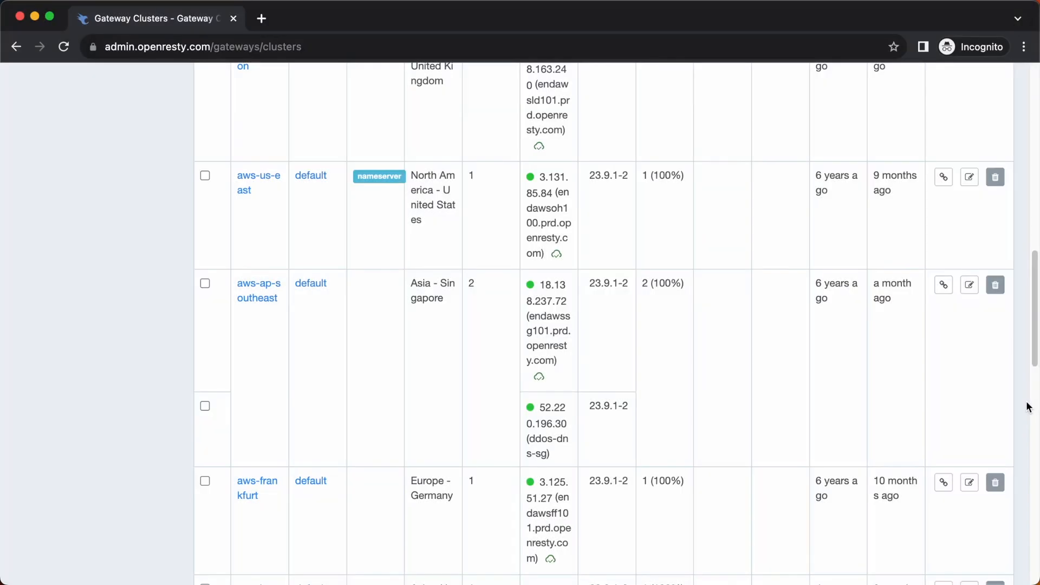
Step: Query blog.openresty.net with dig in Terminal to check that both gateway records resolve
text(ig )
text(blog.openresty.net)
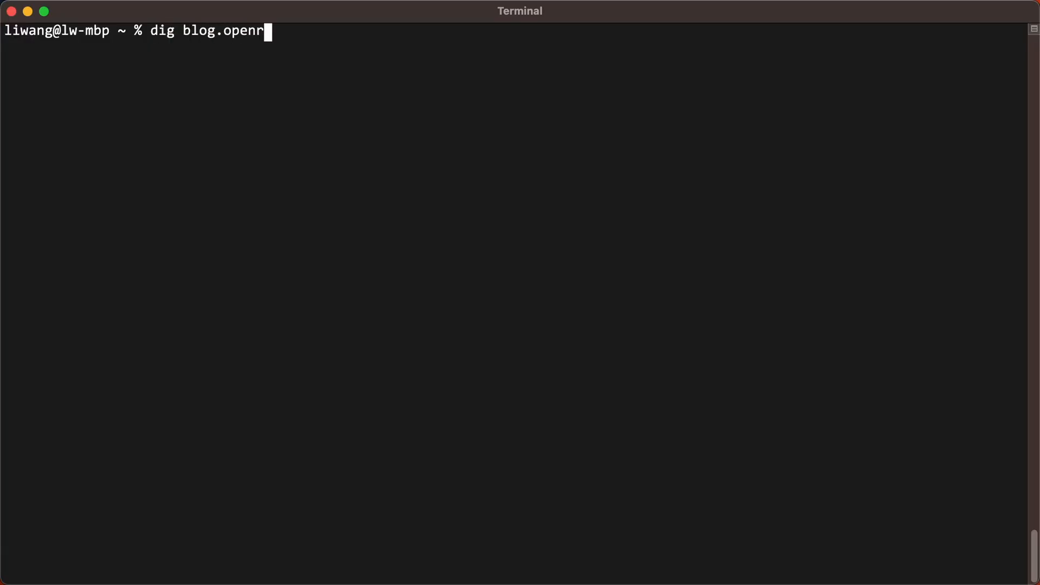
key(Return)
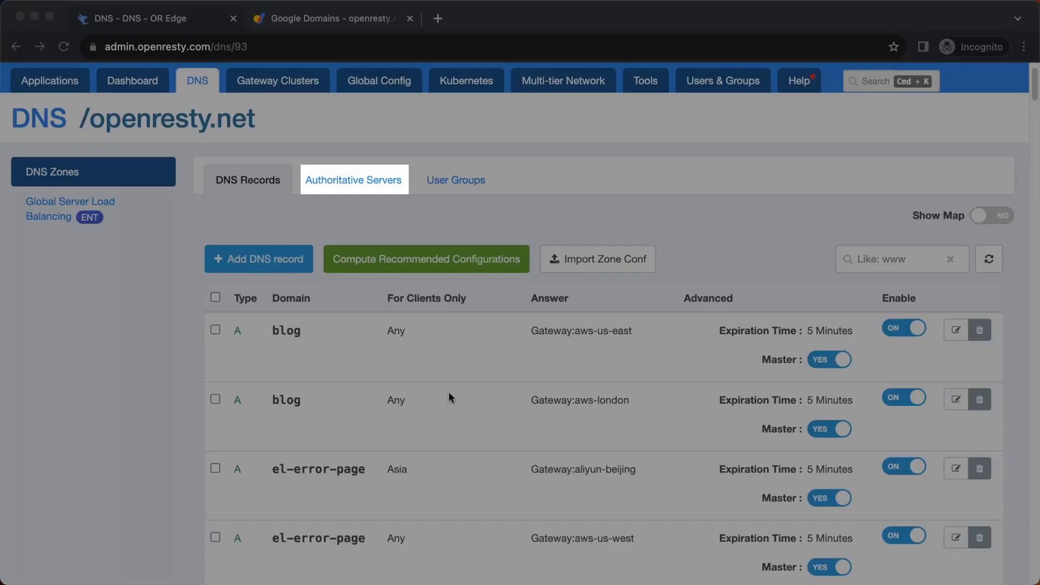
Step: Review the zone's authoritative servers, and check the matching glue records for openresty.net in Google Domains without changing them
click(367, 179)
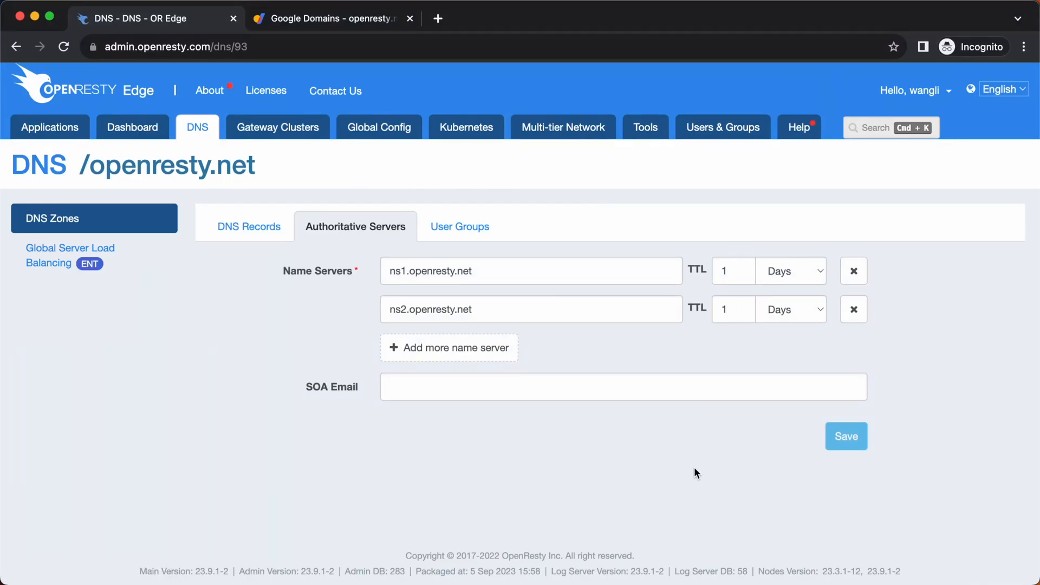
click(345, 20)
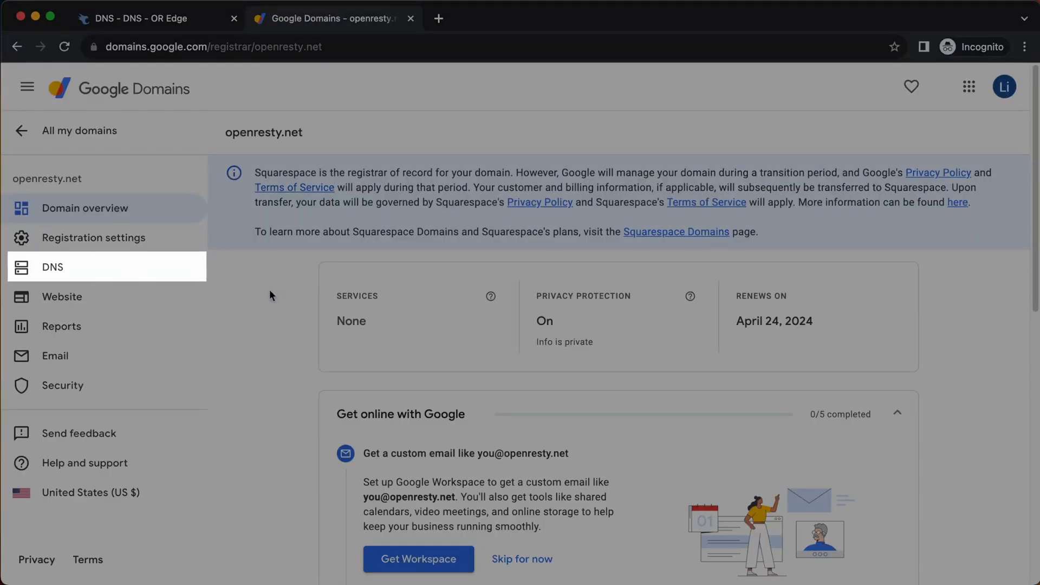
click(143, 277)
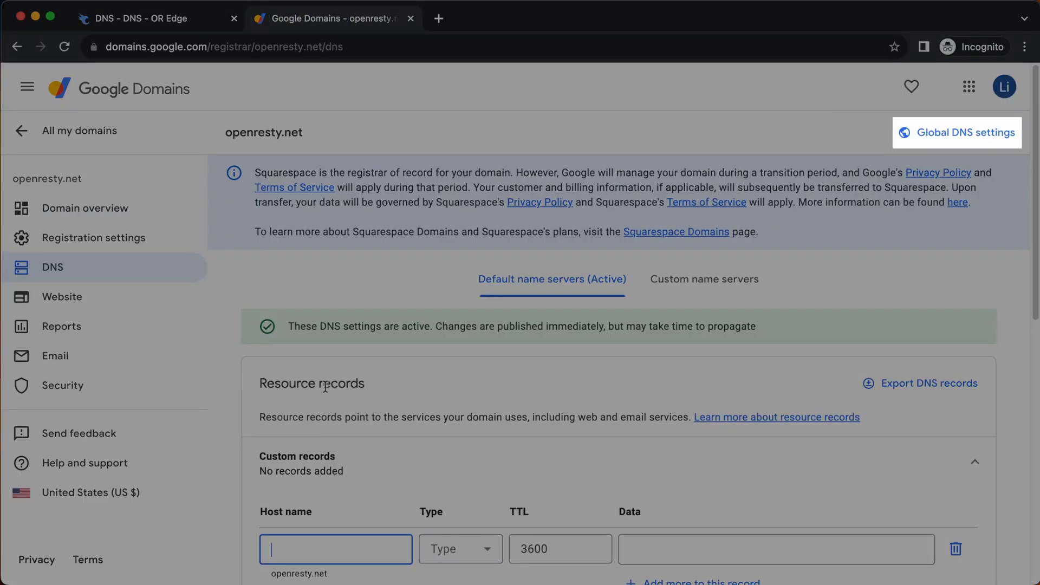
click(910, 133)
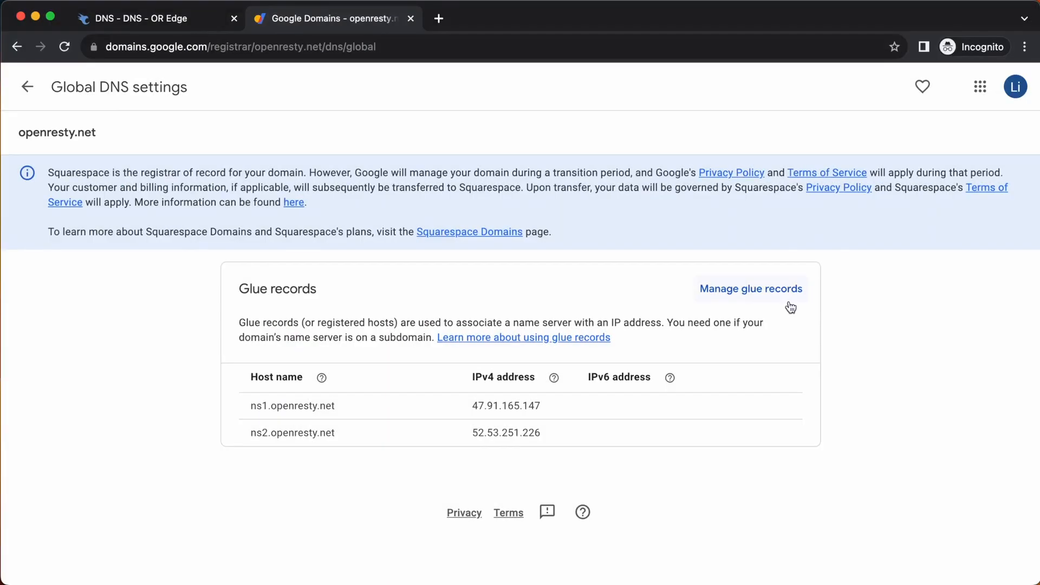
click(783, 291)
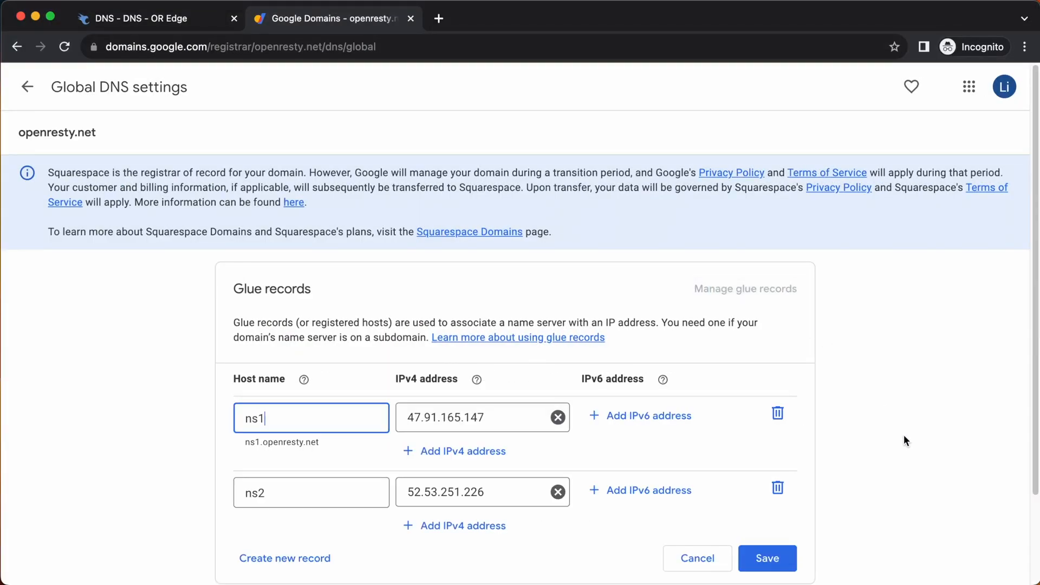
scroll(904, 434, down, 2)
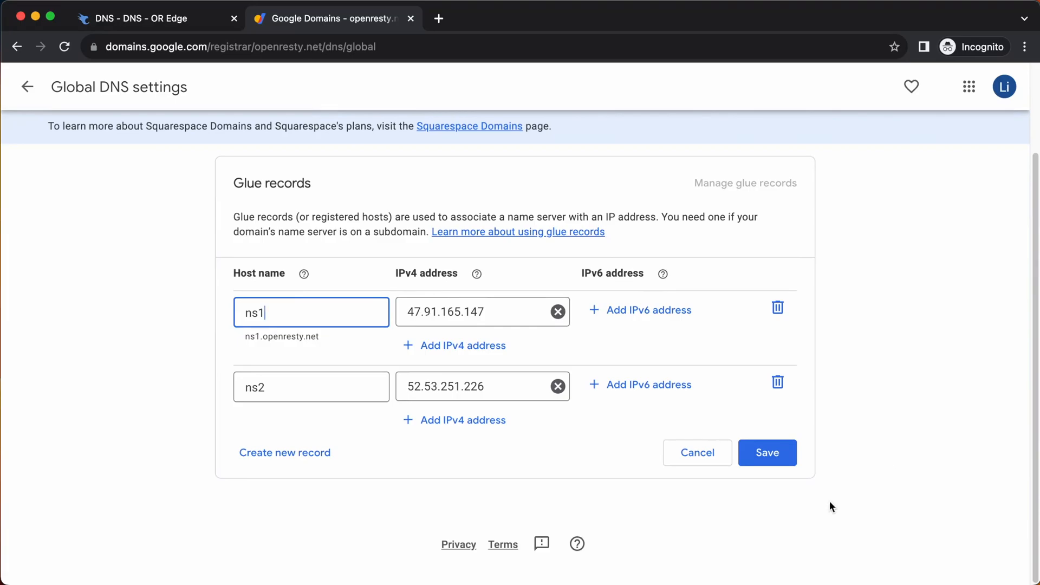
click(707, 456)
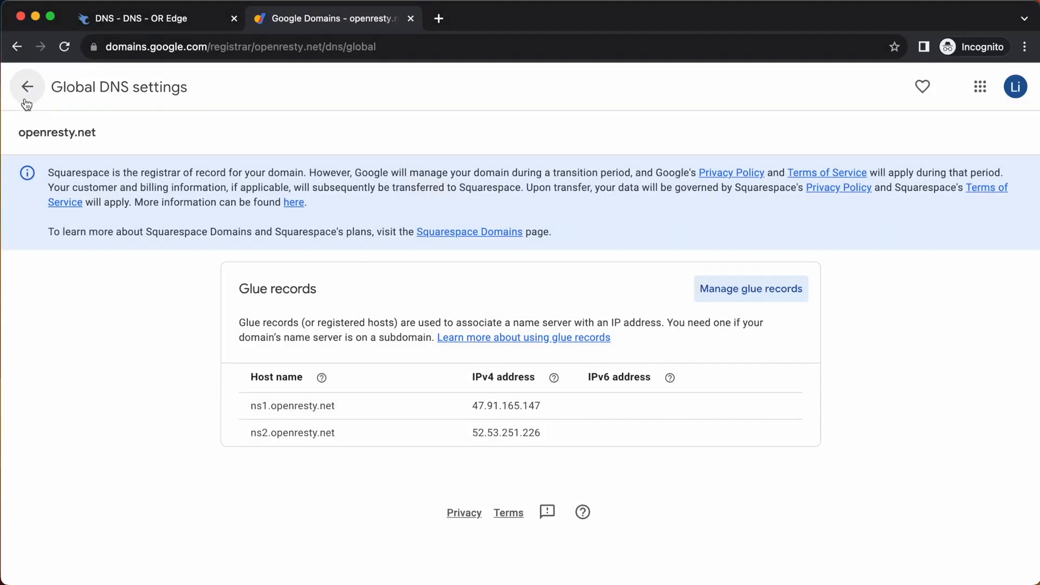
Step: Check the custom name server entries for openresty.net without editing them, and switch the domain to the custom name servers
click(27, 87)
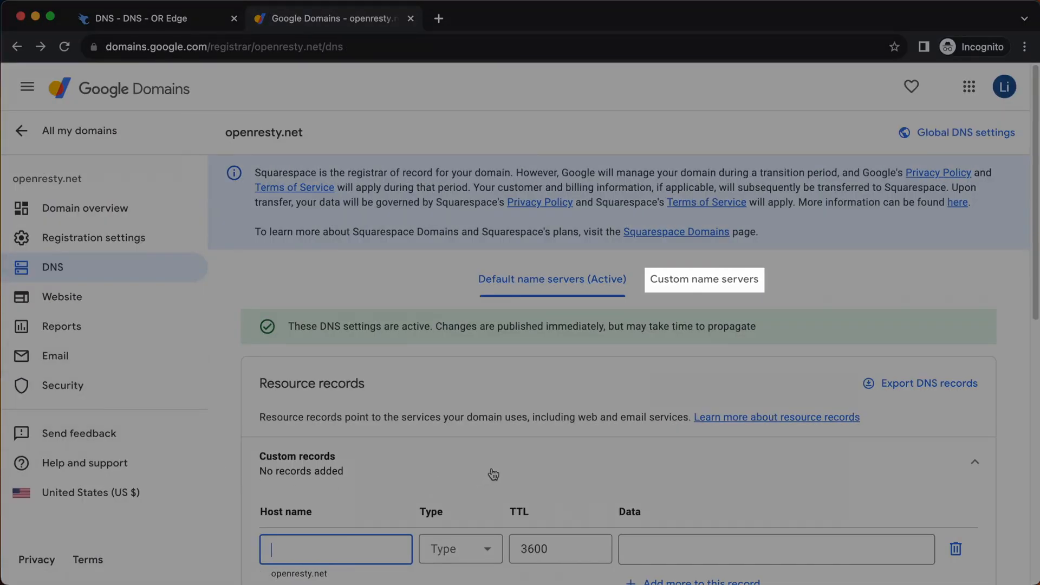
click(704, 287)
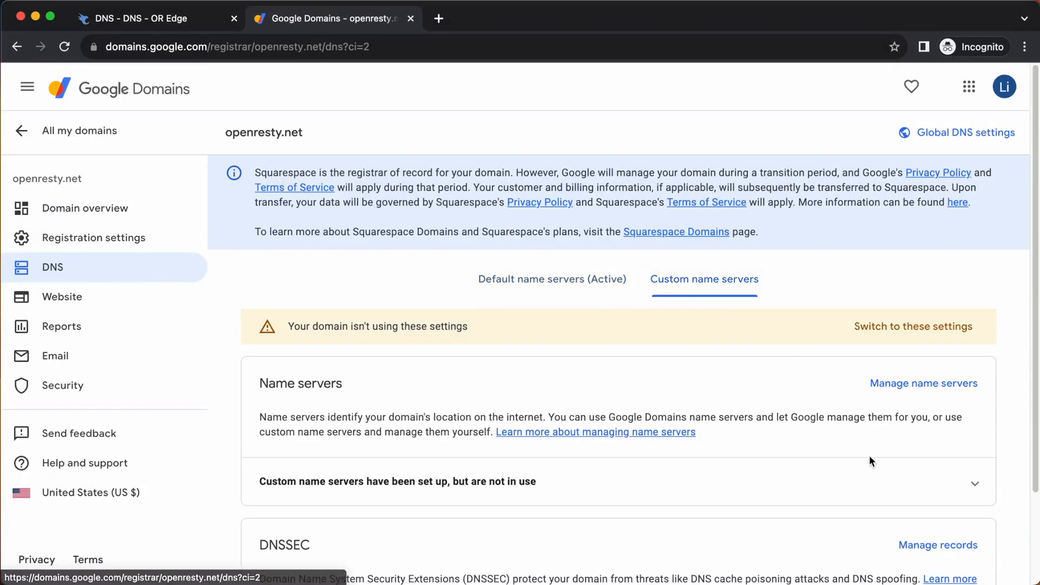
scroll(872, 475, down, 2)
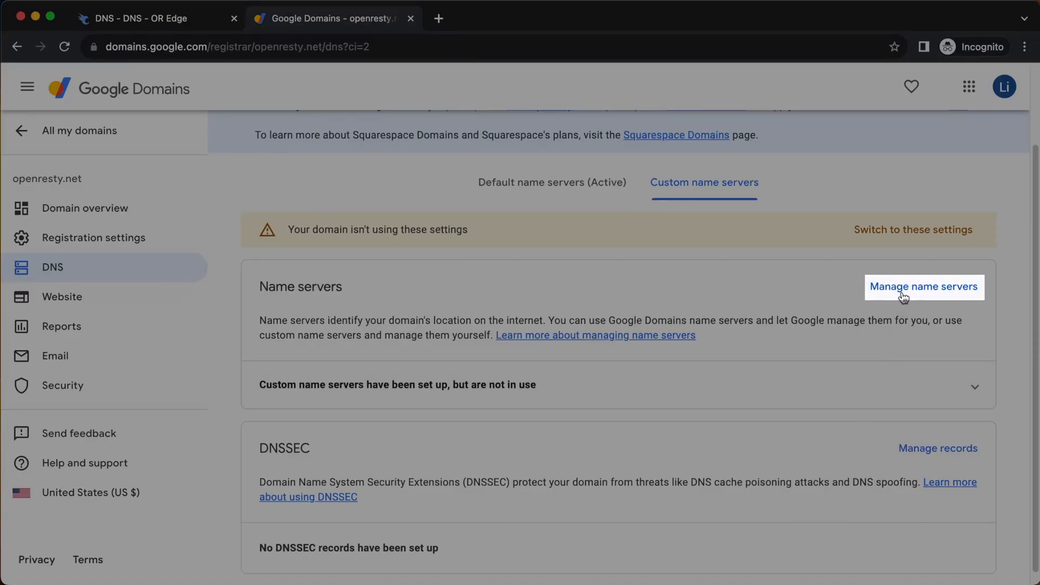
click(903, 295)
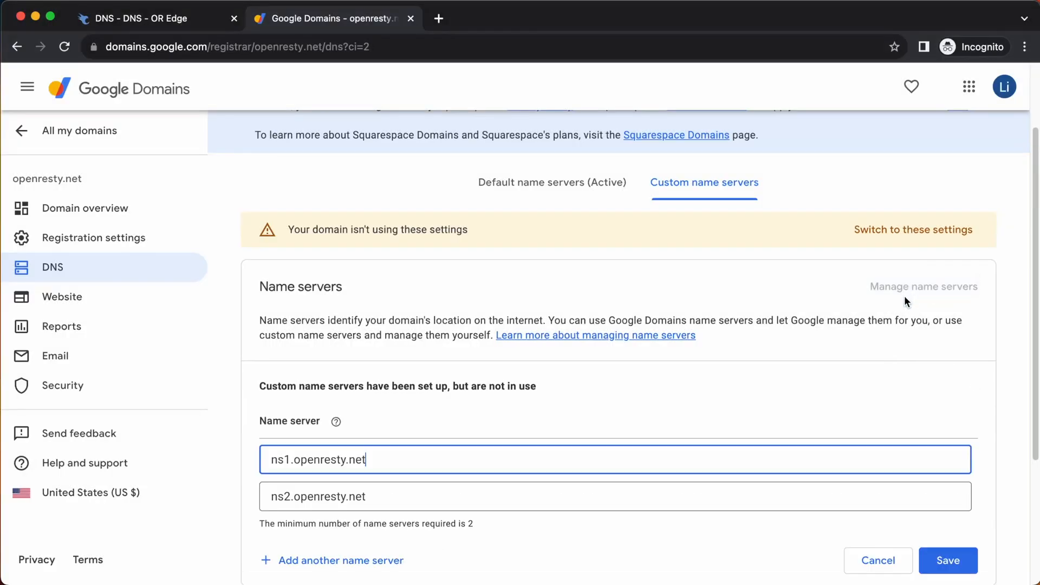
scroll(973, 423, down, 2)
scroll(977, 427, down, 2)
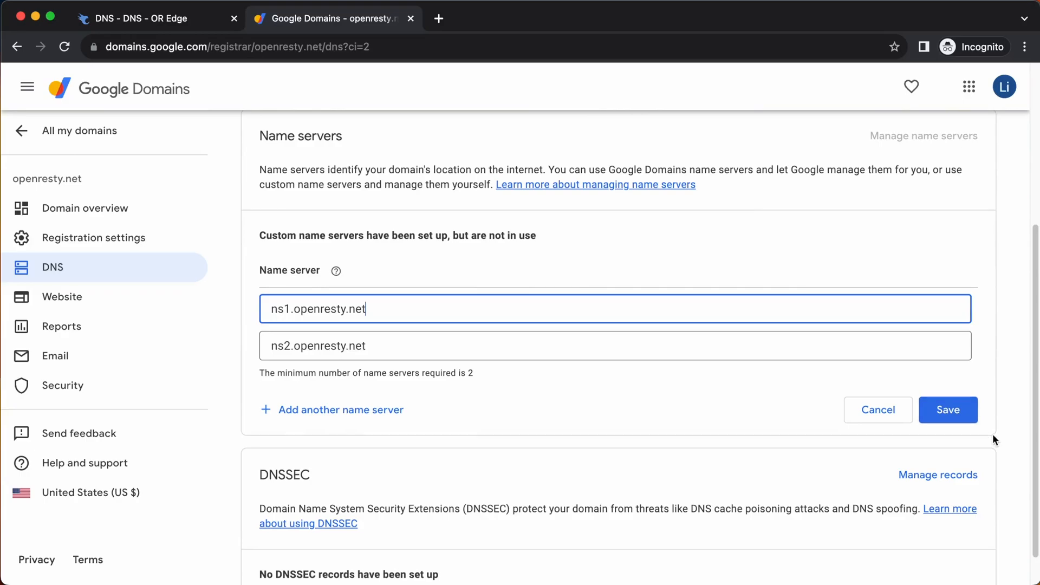
click(906, 417)
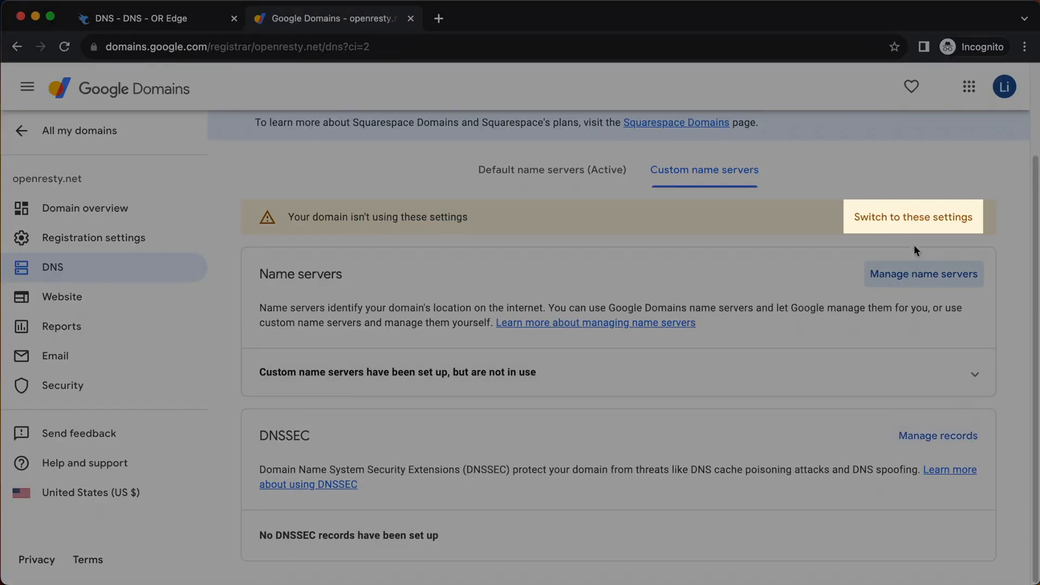
click(910, 226)
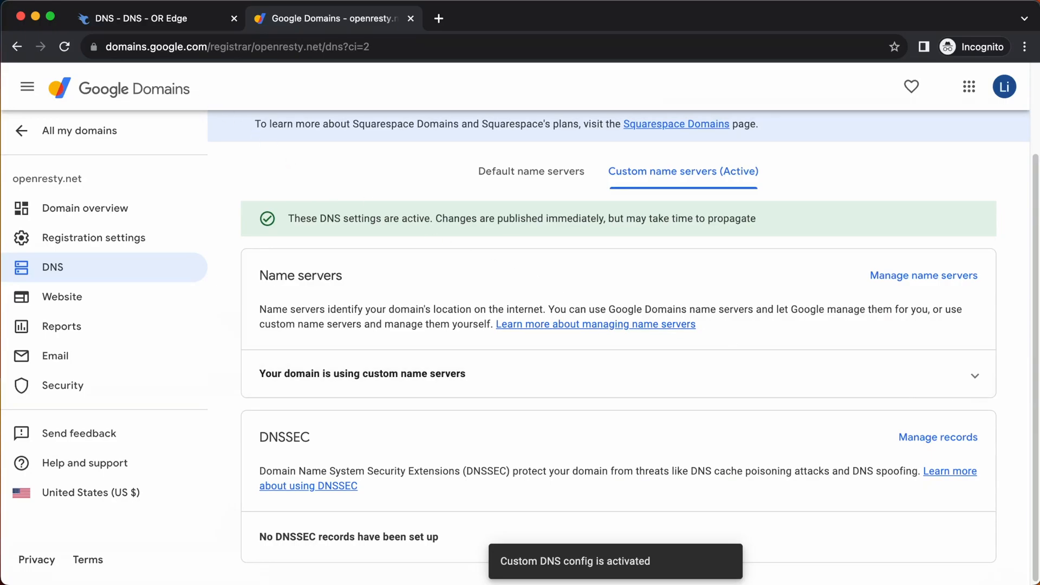
Step: Return to OR Edge and open the user group settings of the openresty.net zone
click(153, 22)
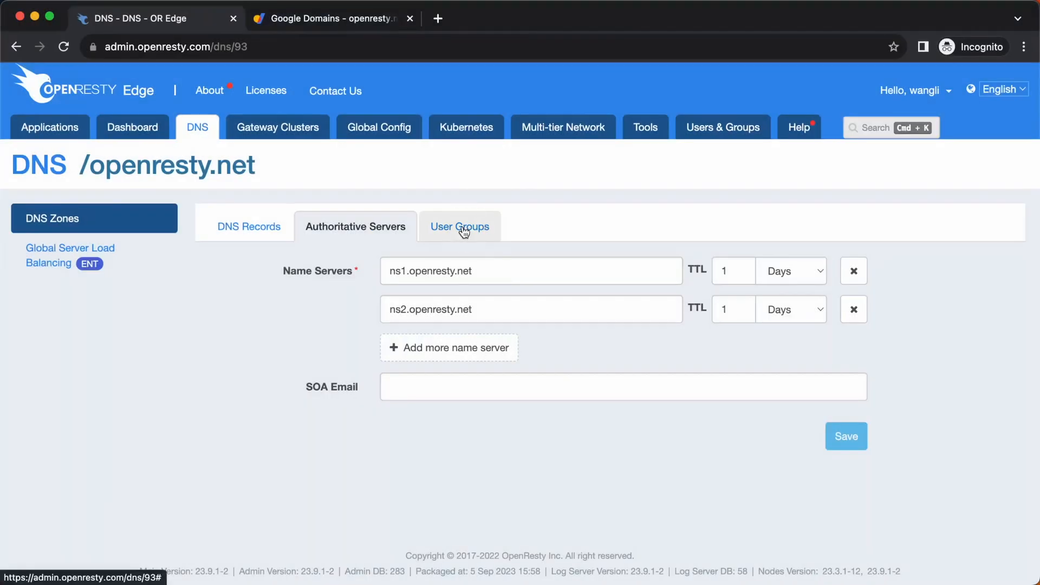
click(465, 230)
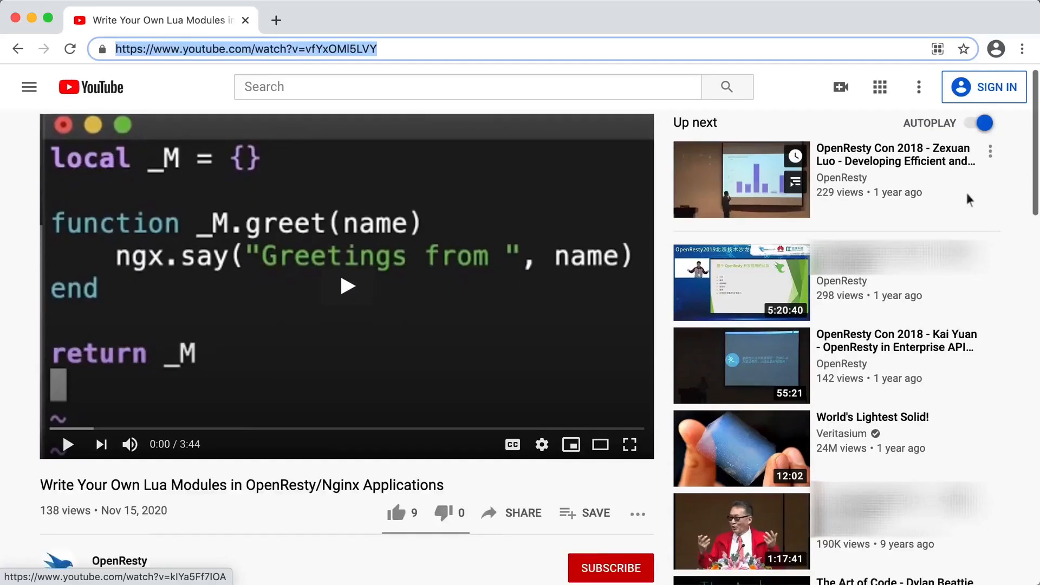
scroll(969, 200, down, 5)
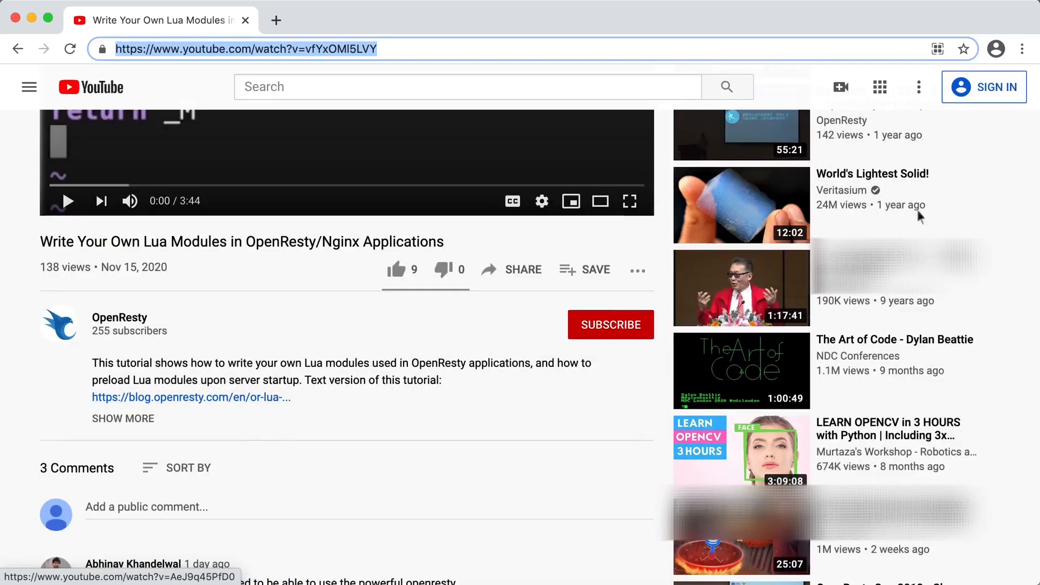
click(611, 324)
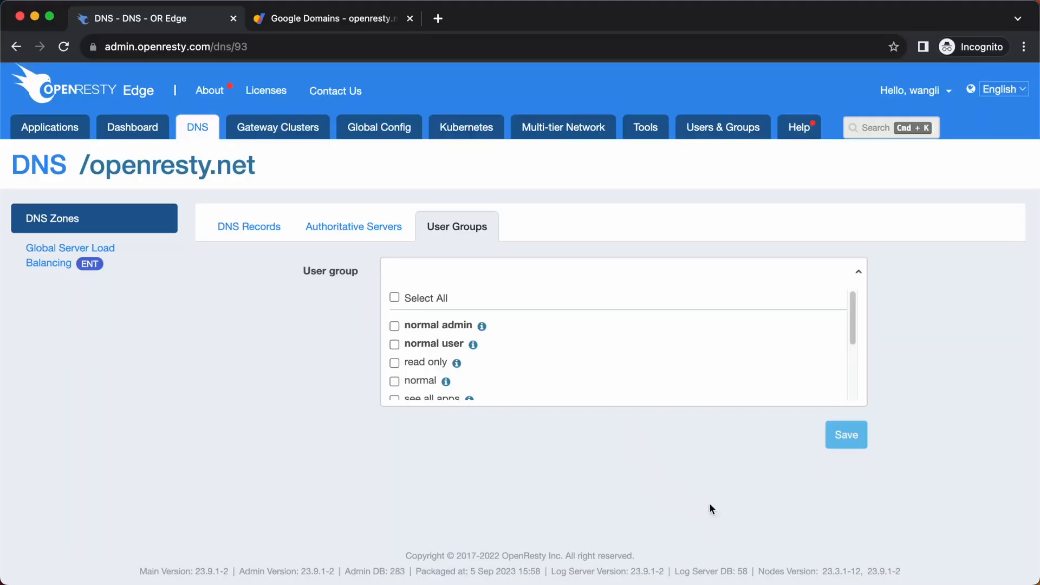